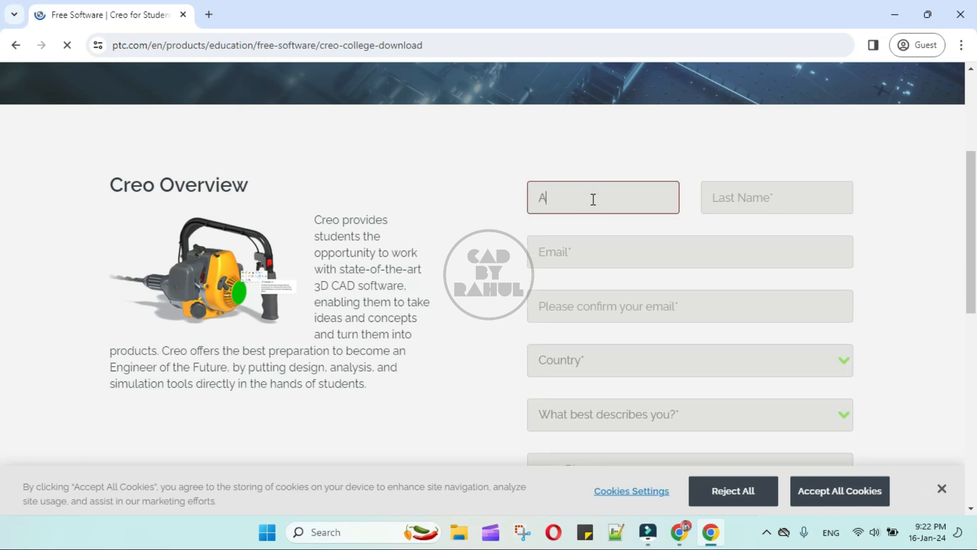
# Fill in the last name, e-mail address and confirmation e-mail on the Creo student form.
pyautogui.click(756, 198)
pyautogui.write('XYZ')
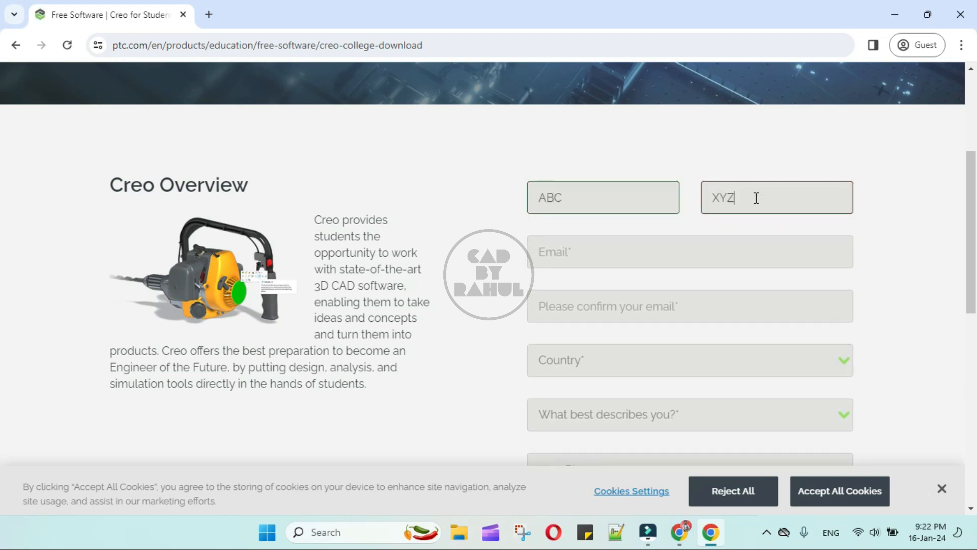
pyautogui.click(589, 254)
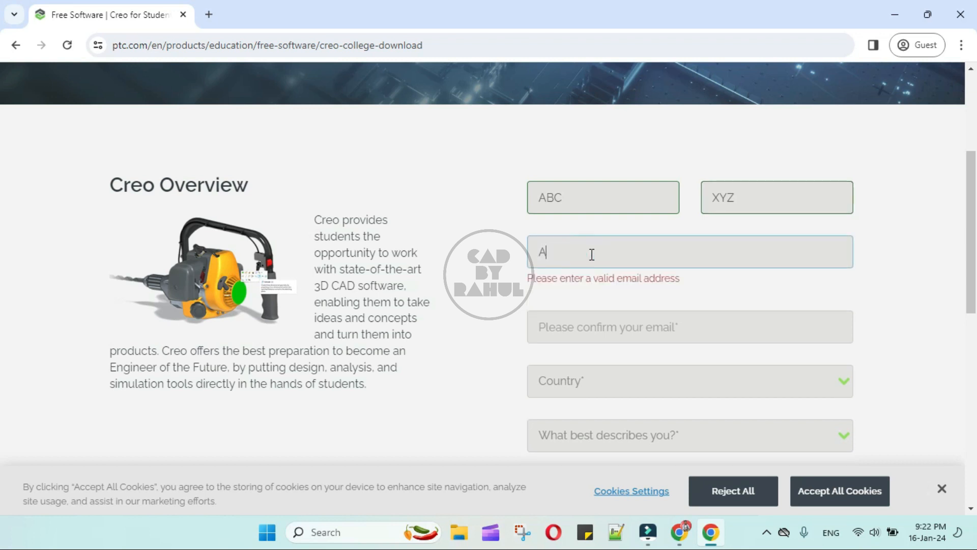
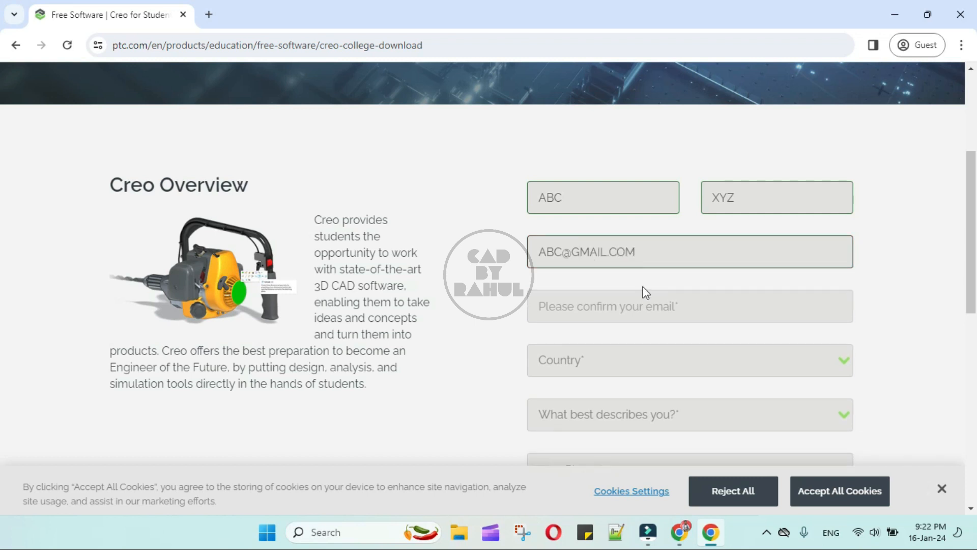
pyautogui.click(621, 303)
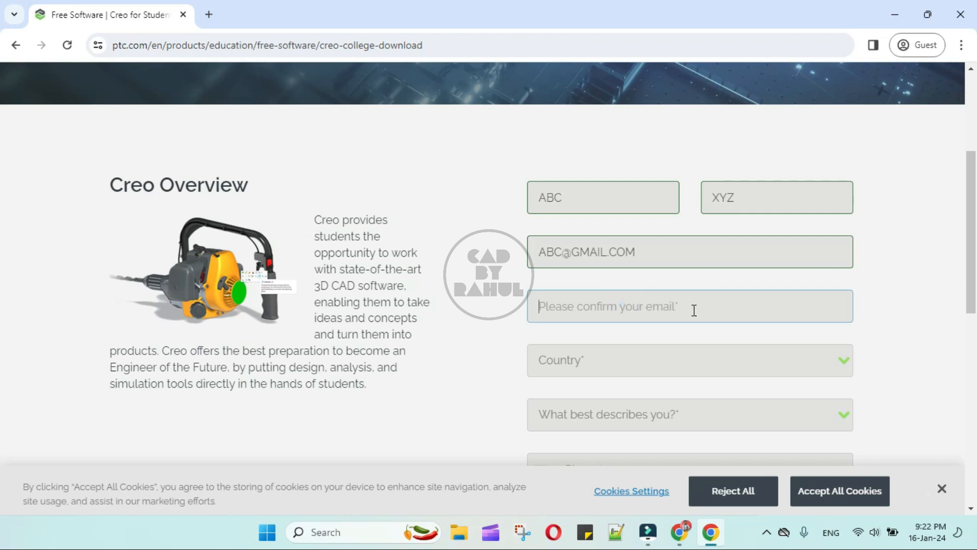
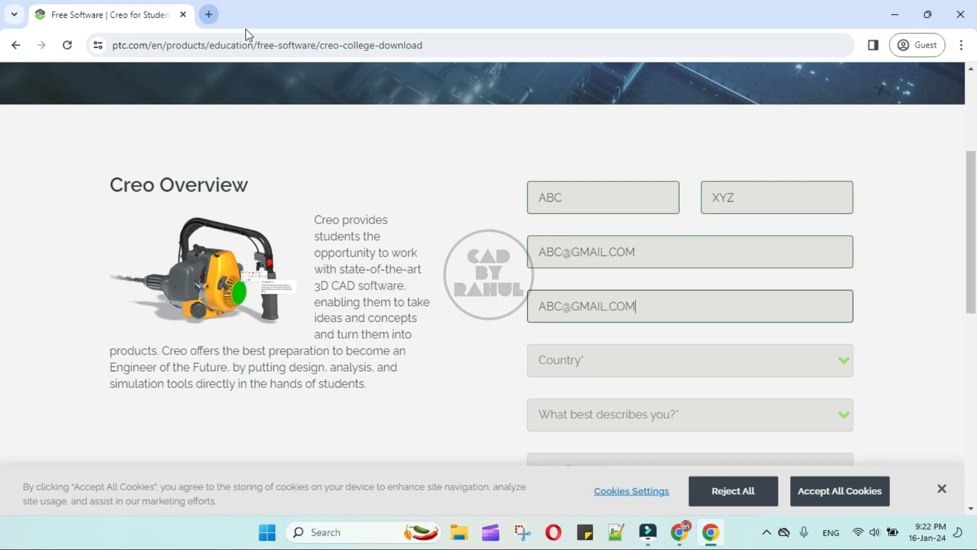
pyautogui.click(753, 334)
# Set the country to India and the role to College/University student.
pyautogui.click(825, 359)
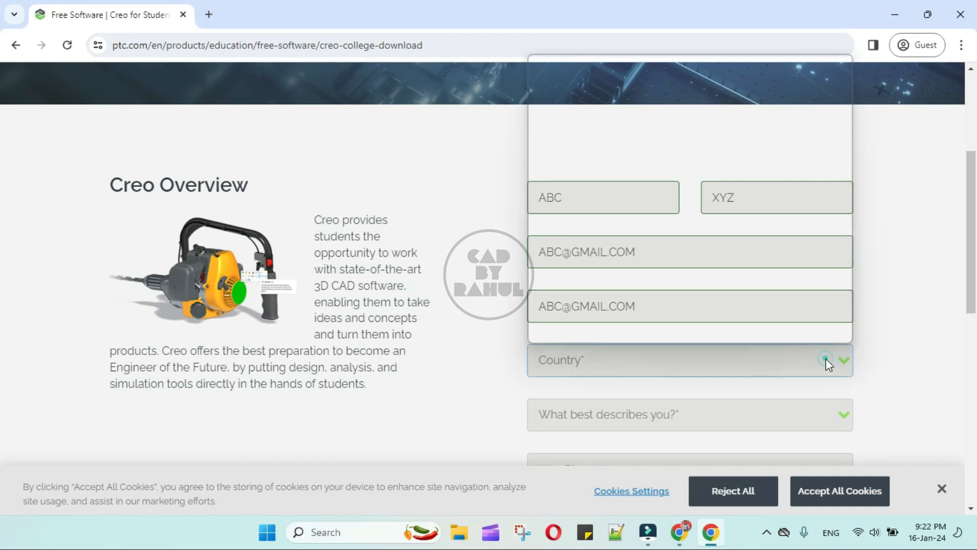
pyautogui.scroll(-20, 709, 251)
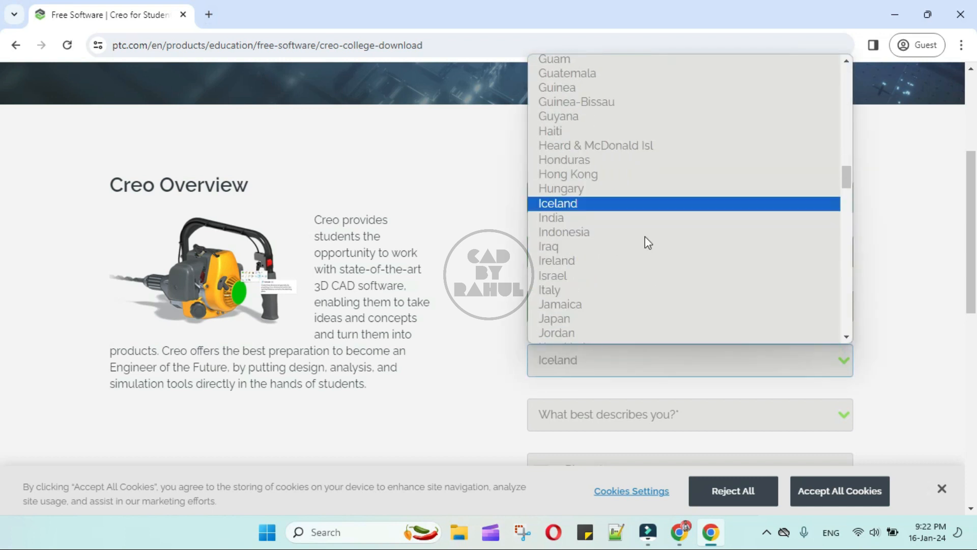
pyautogui.click(608, 224)
pyautogui.click(689, 413)
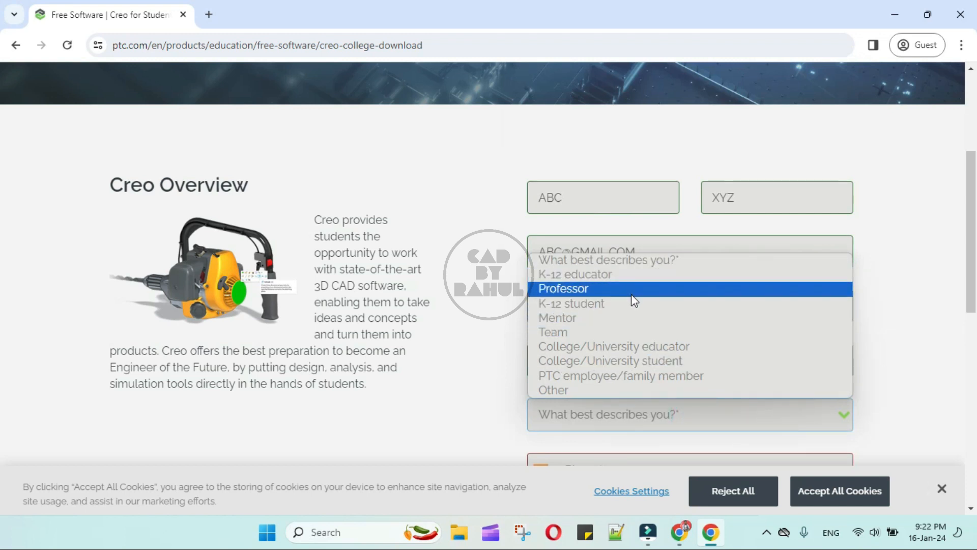
pyautogui.click(656, 359)
# Enter the phone number and job title 'Studen', then scroll to the end of the form.
pyautogui.scroll(-3, 656, 352)
pyautogui.click(660, 333)
pyautogui.click(660, 333)
pyautogui.write('99999 88888')
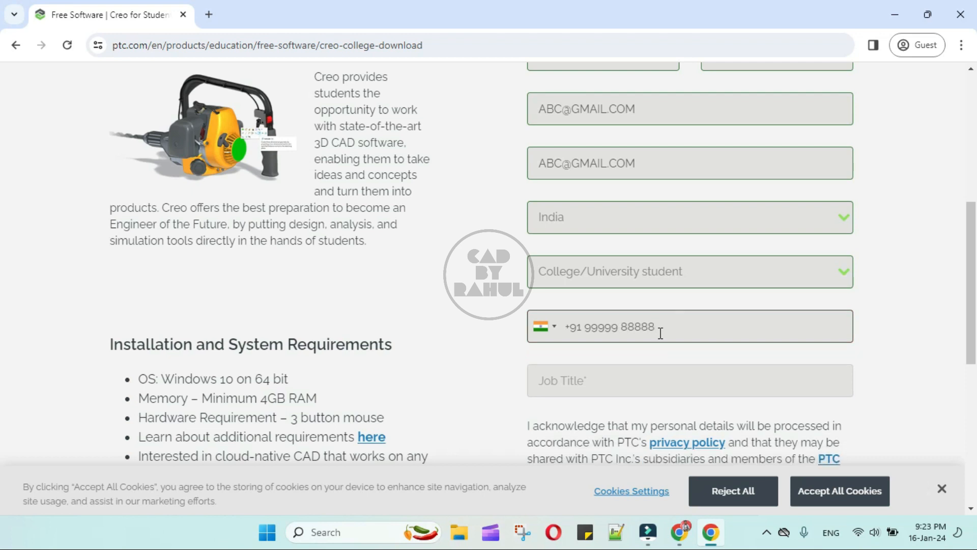
pyautogui.scroll(-1, 660, 333)
pyautogui.click(625, 306)
pyautogui.write('Student')
pyautogui.scroll(-2, 626, 307)
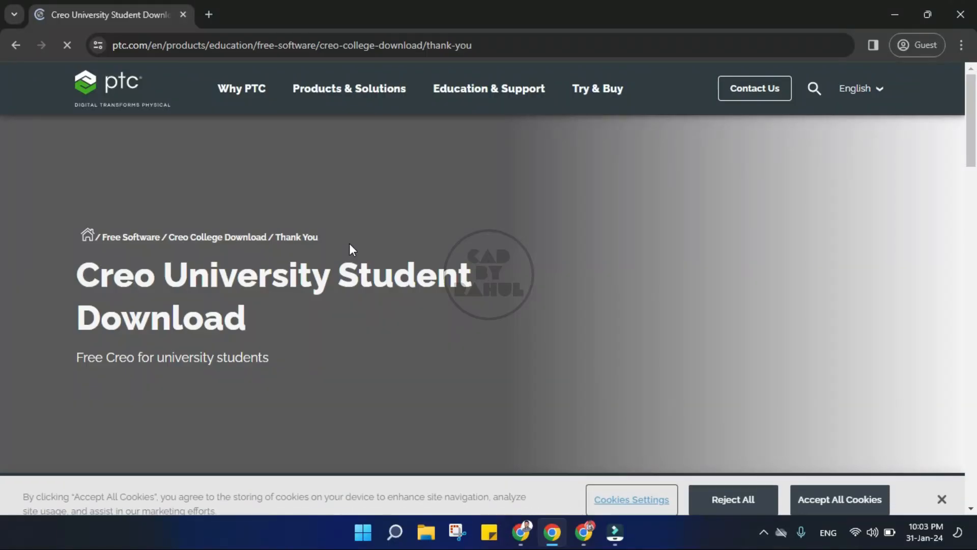
pyautogui.scroll(-5, 349, 243)
pyautogui.scroll(-5, 348, 243)
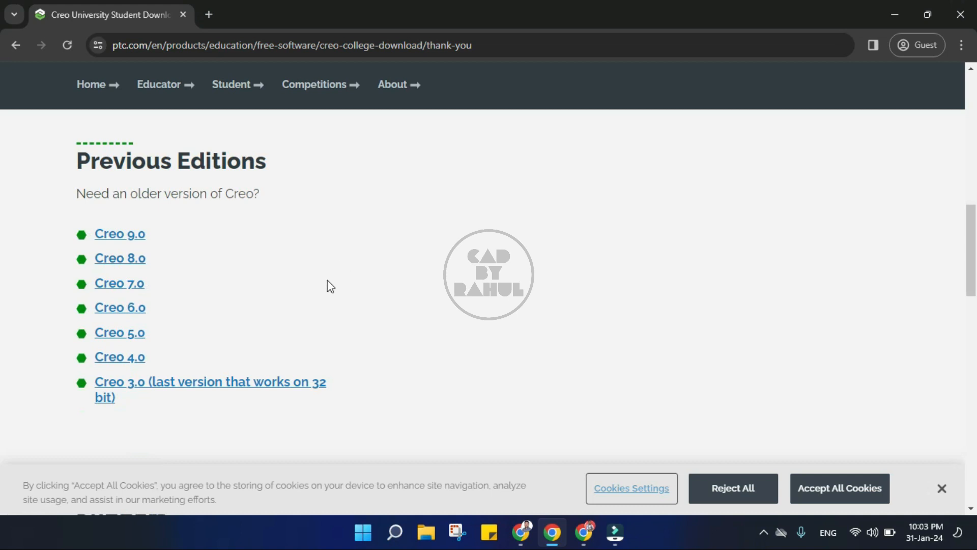
# Open the Creo 3.0 installation guide PDF, follow its academicFree.jsp link, and proceed past the warning.
pyautogui.click(147, 390)
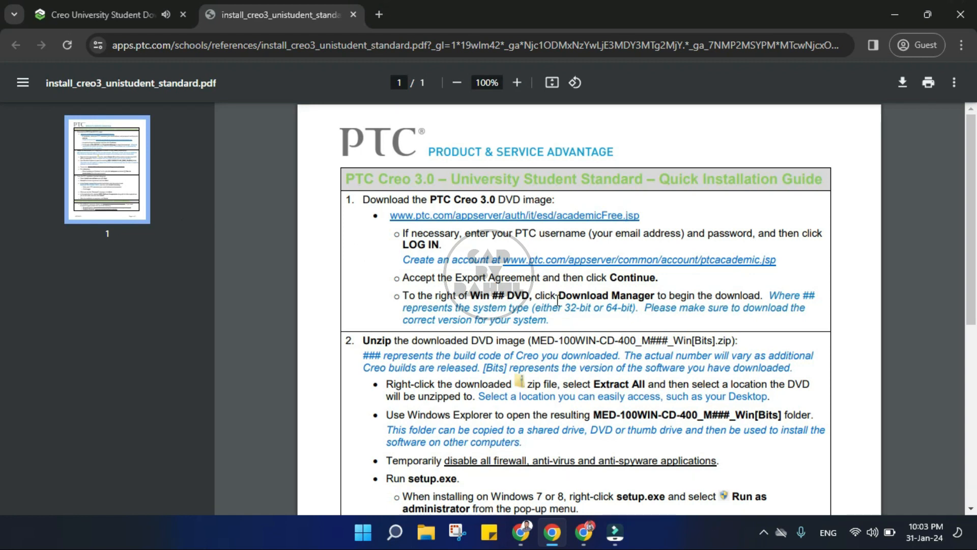
pyautogui.scroll(-7, 557, 300)
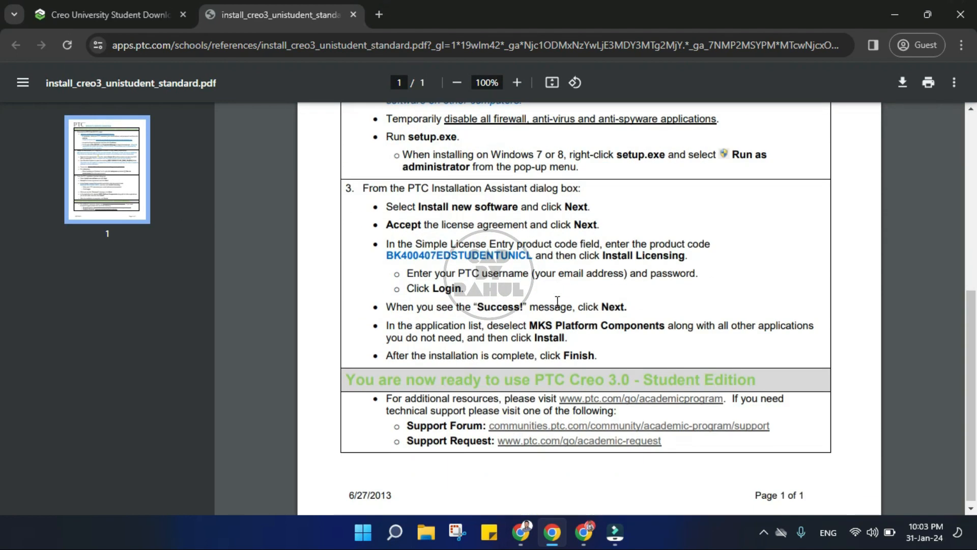
pyautogui.scroll(7, 495, 224)
pyautogui.click(493, 218)
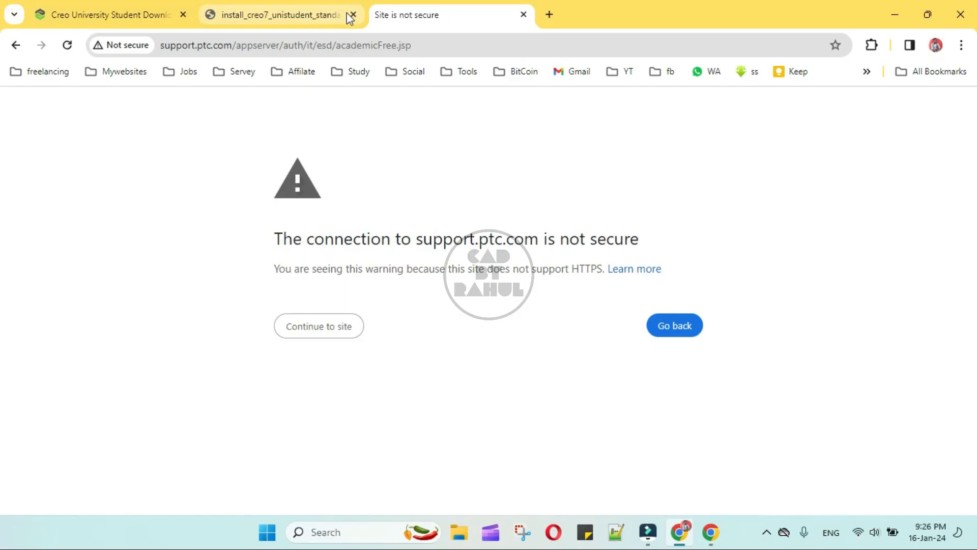
pyautogui.click(343, 327)
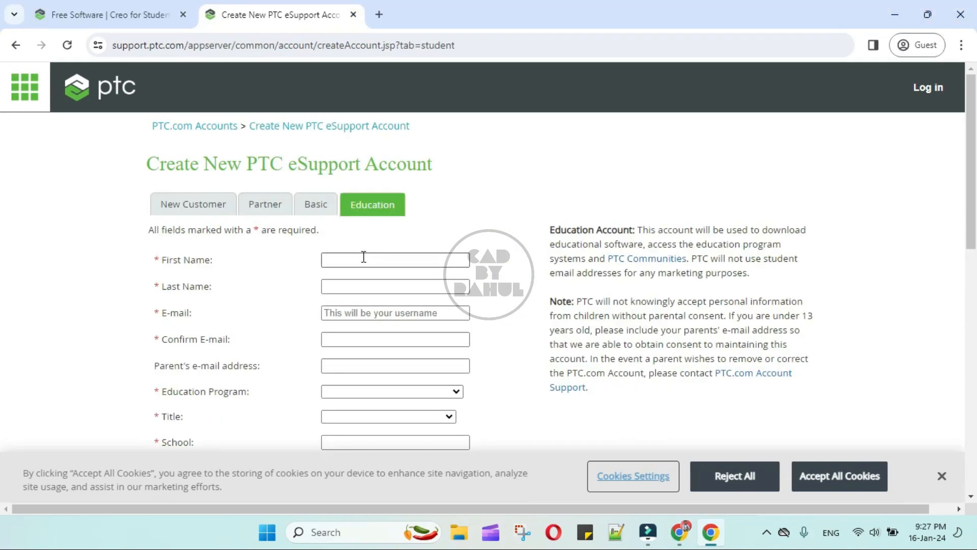
# Open the new Education account form and enter the last name, e-mail and confirmation e-mail.
pyautogui.click(364, 257)
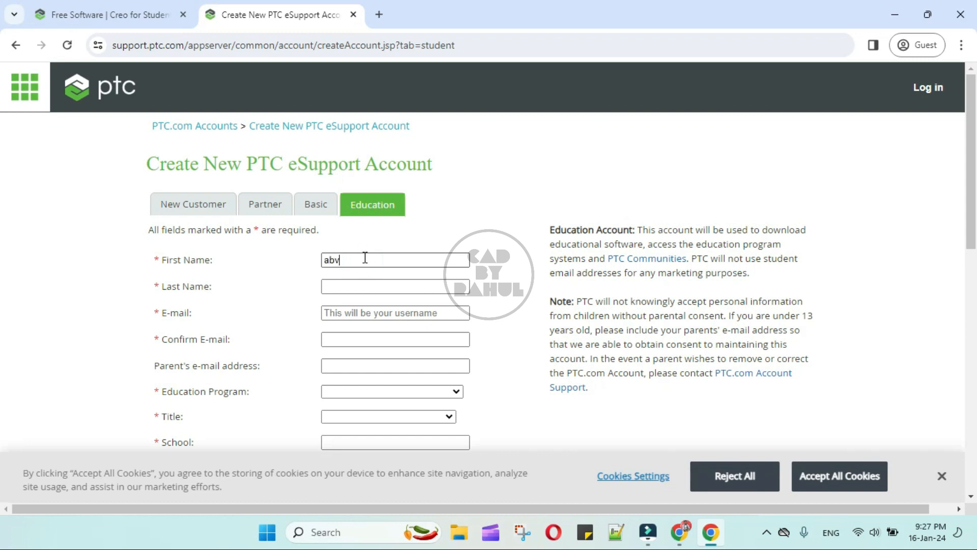
pyautogui.click(356, 281)
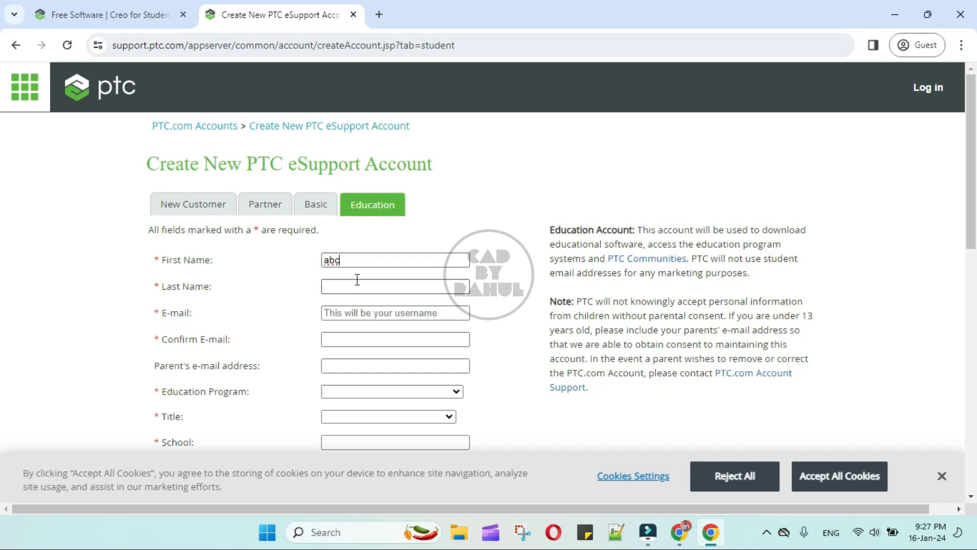
pyautogui.write('xyz')
pyautogui.click(382, 312)
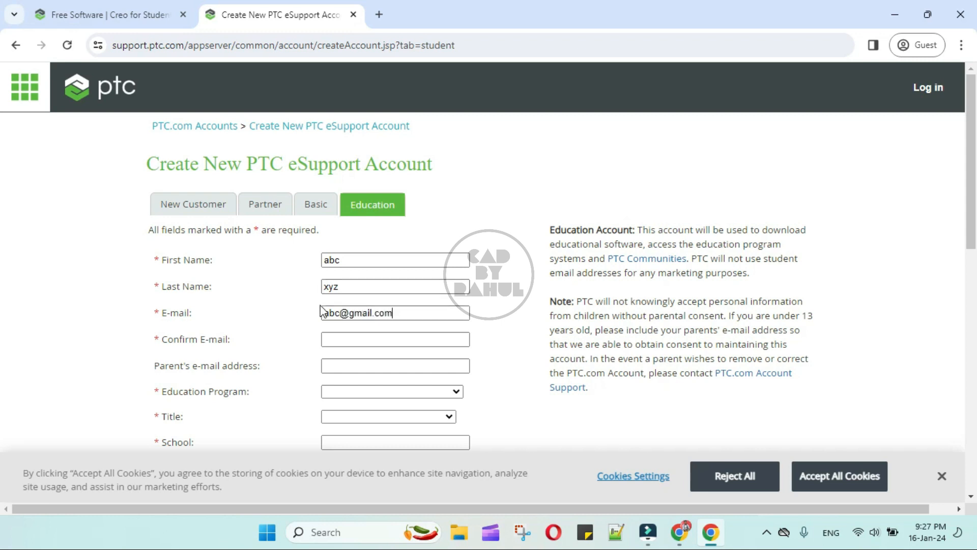
pyautogui.click(357, 339)
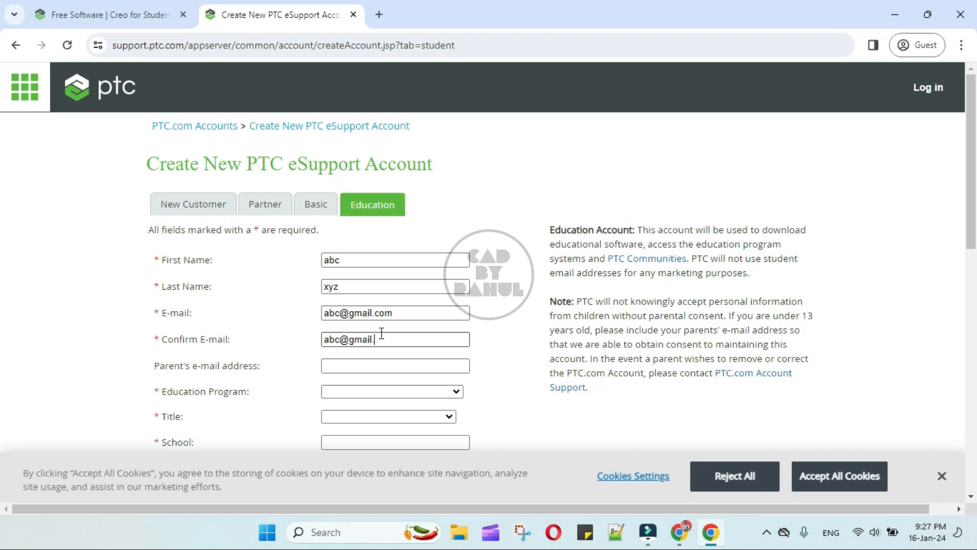
pyautogui.click(362, 365)
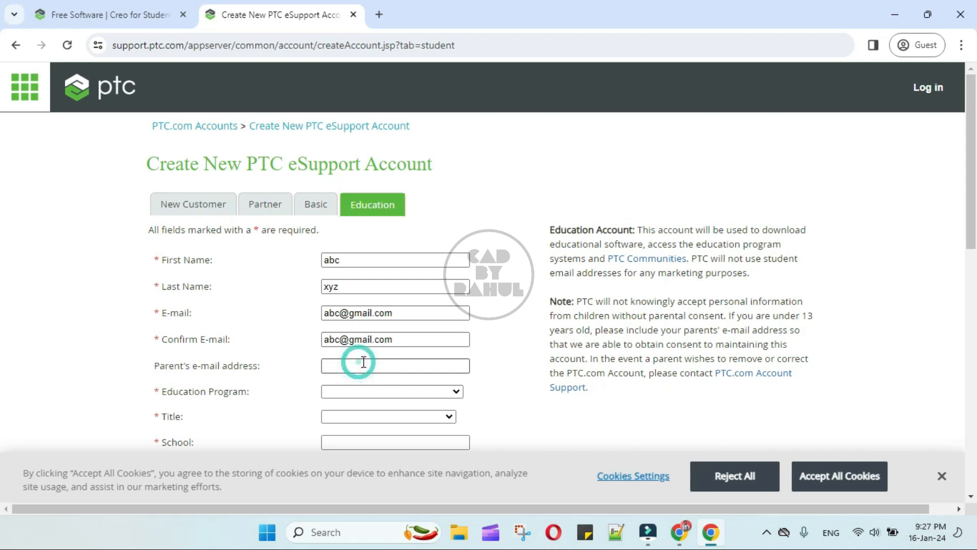
pyautogui.scroll(-1, 363, 361)
pyautogui.scroll(-1, 363, 361)
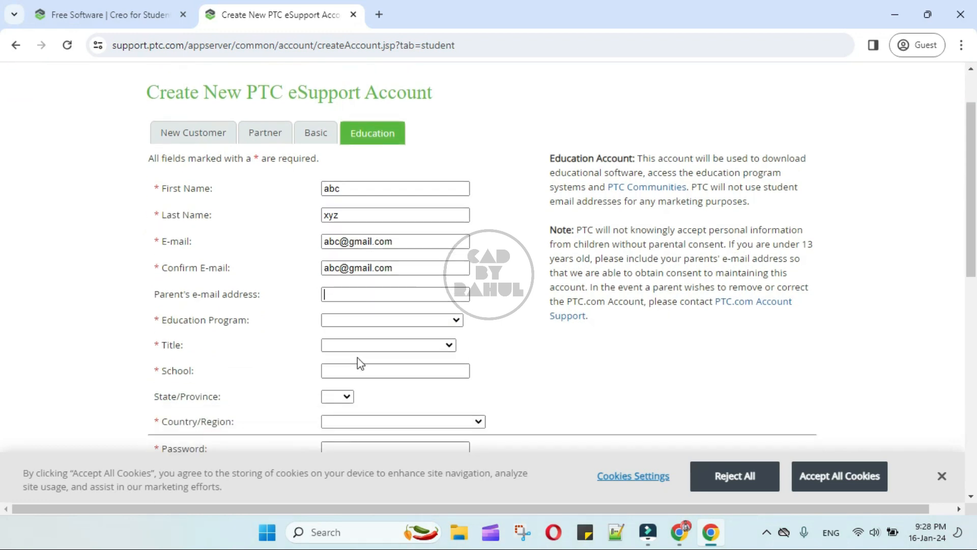
pyautogui.click(333, 295)
# Choose Real World Design Challenge program, College/University Student title, and enter school 'CO'.
pyautogui.click(388, 321)
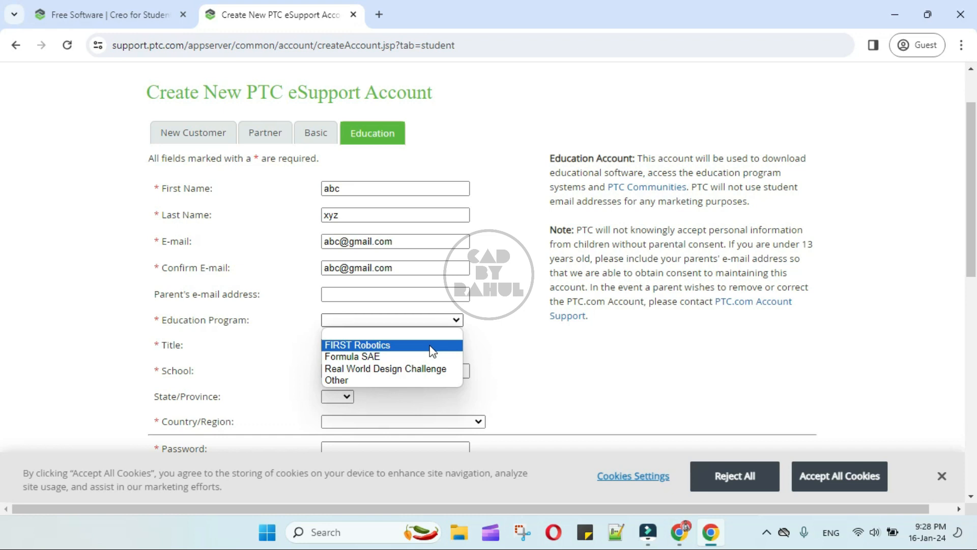
pyautogui.click(435, 368)
pyautogui.click(530, 358)
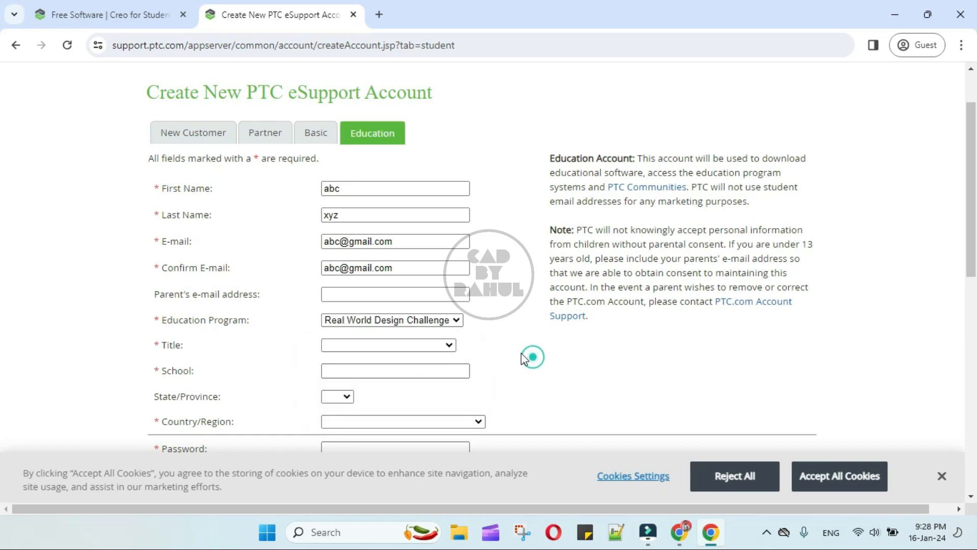
pyautogui.click(416, 346)
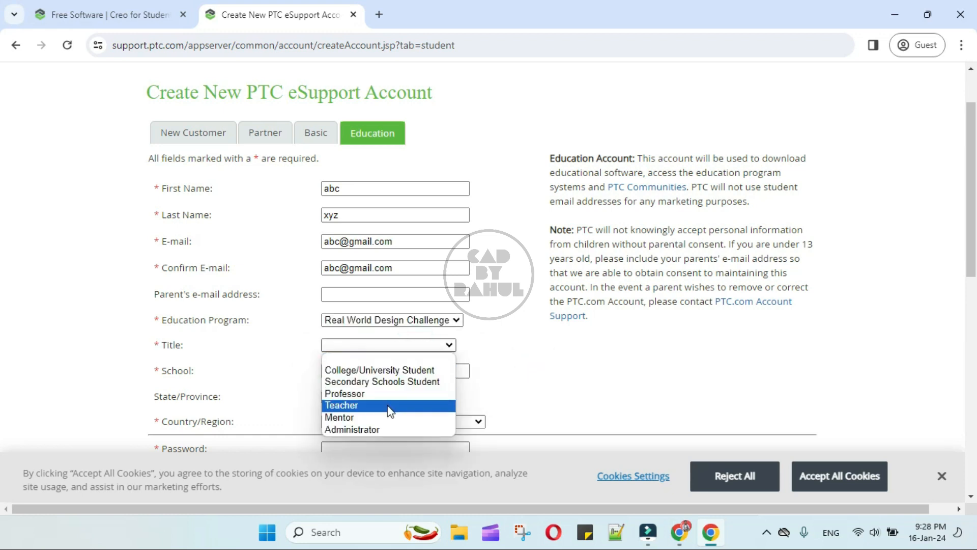
pyautogui.click(399, 372)
pyautogui.click(565, 383)
pyautogui.click(396, 371)
pyautogui.write('COEP, Pune')
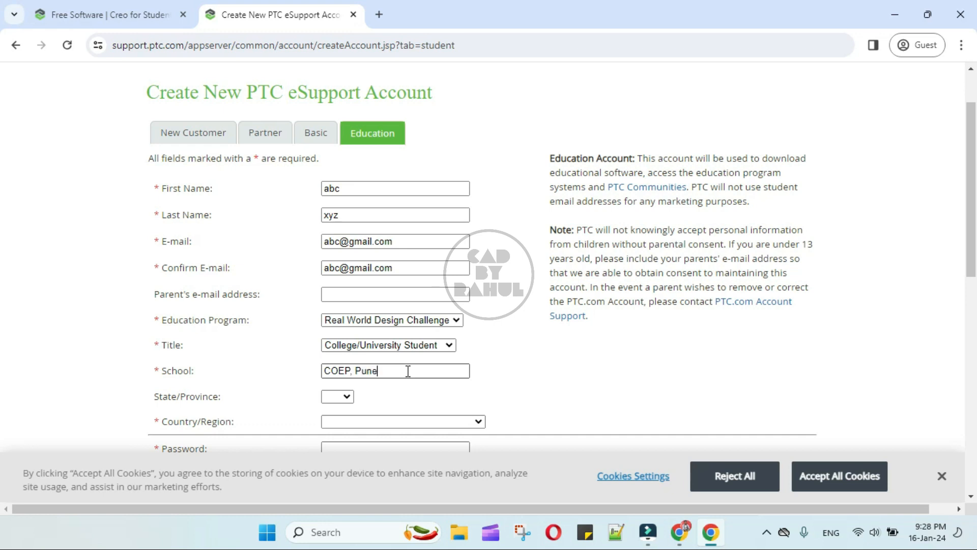
# Set the state to MA and the country to India.
pyautogui.click(342, 397)
pyautogui.scroll(-9, 342, 305)
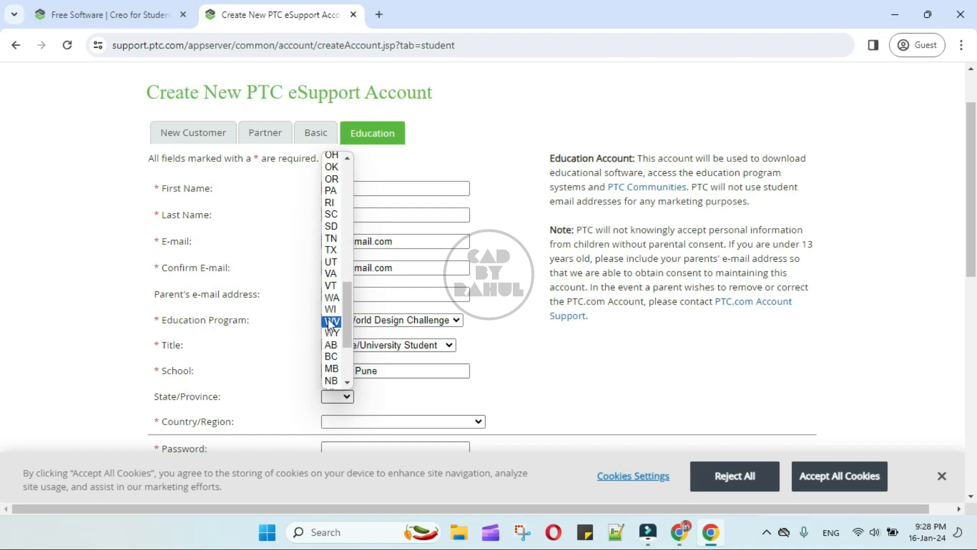
pyautogui.scroll(6, 338, 234)
pyautogui.scroll(-1, 338, 224)
pyautogui.click(331, 205)
pyautogui.click(409, 395)
pyautogui.scroll(-3, 407, 336)
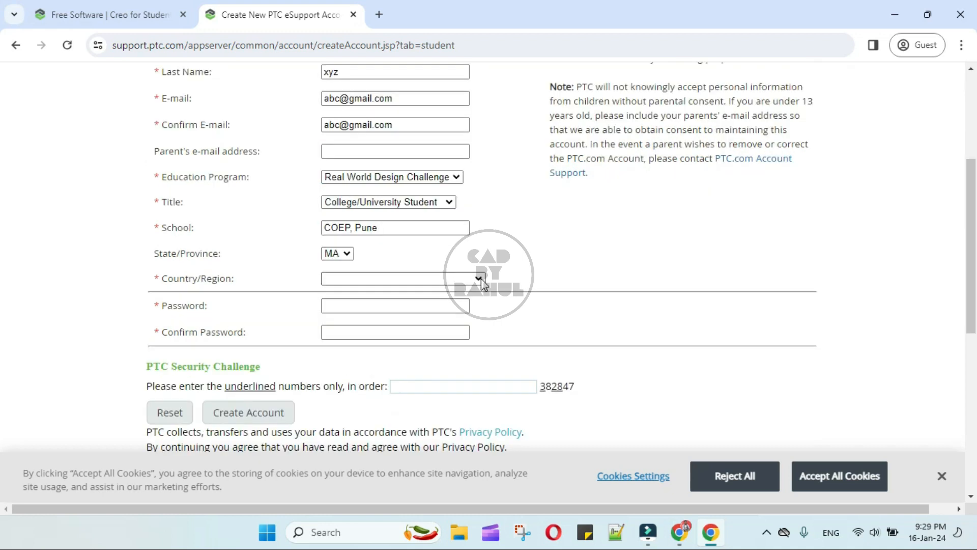
pyautogui.click(478, 278)
pyautogui.press('i')
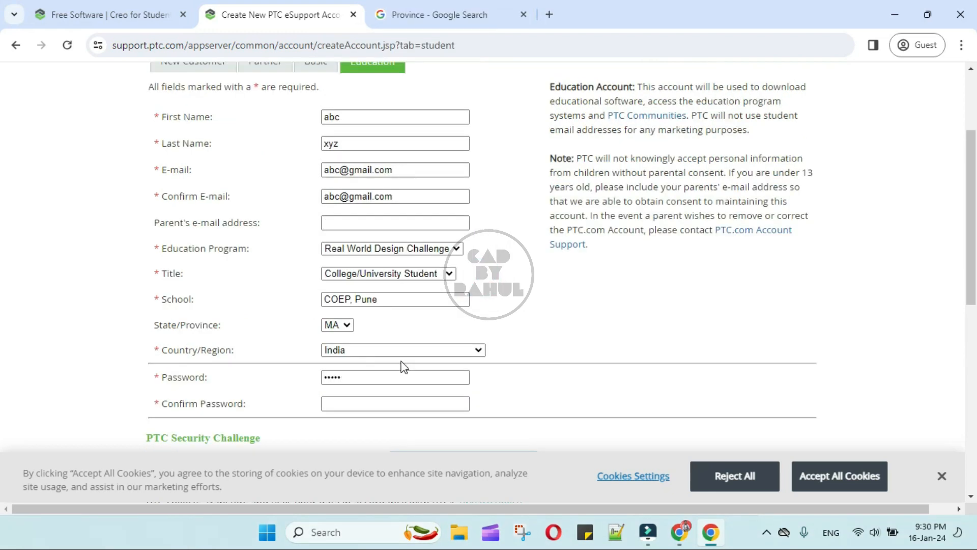
# Confirm the password and move to the security challenge field.
pyautogui.click(351, 403)
pyautogui.scroll(-3, 382, 407)
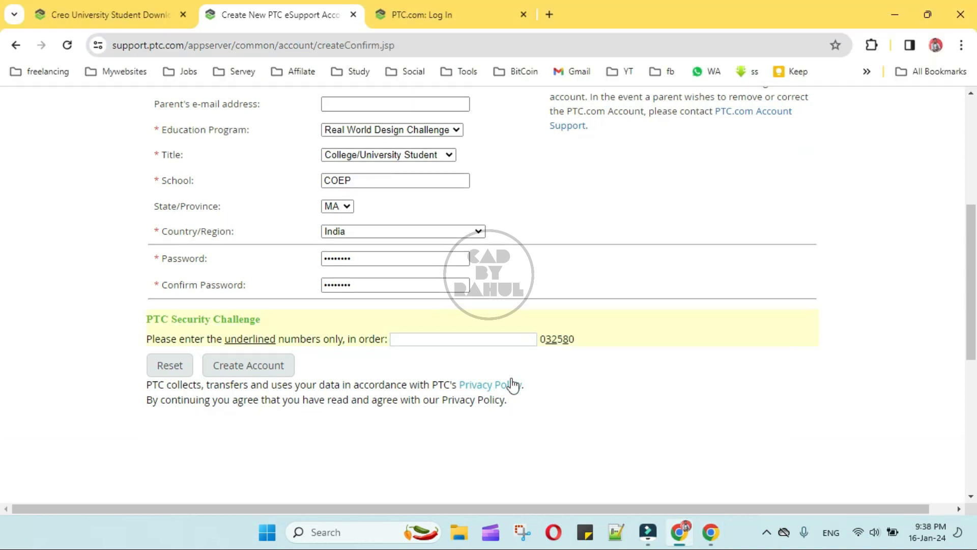
pyautogui.click(476, 340)
# Enter challenge digits 32, create the account, and begin entering the login password.
pyautogui.write('328')
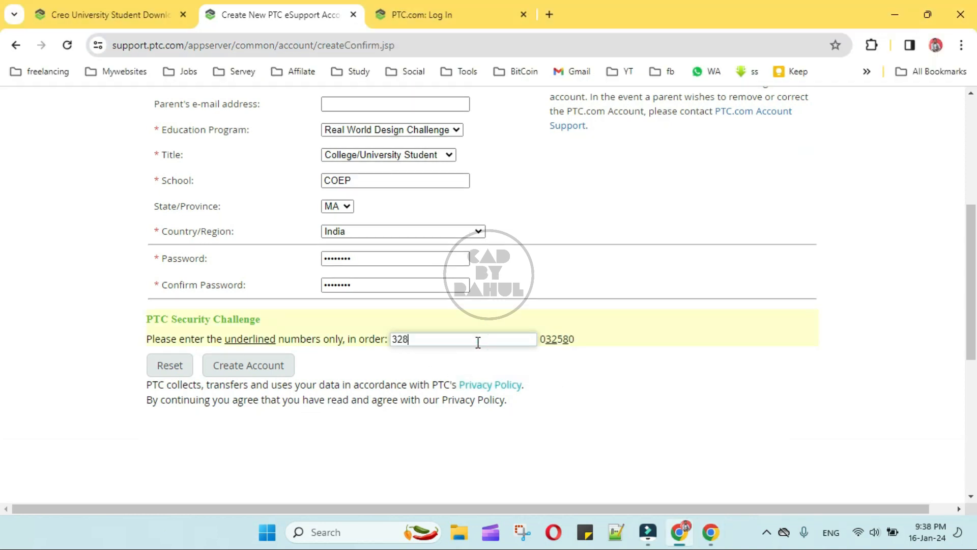
pyautogui.click(262, 367)
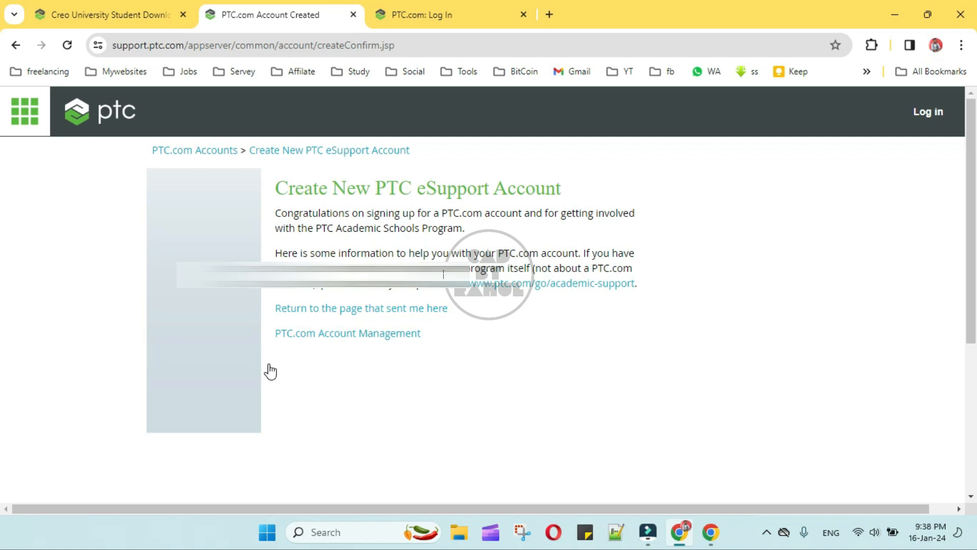
pyautogui.click(205, 349)
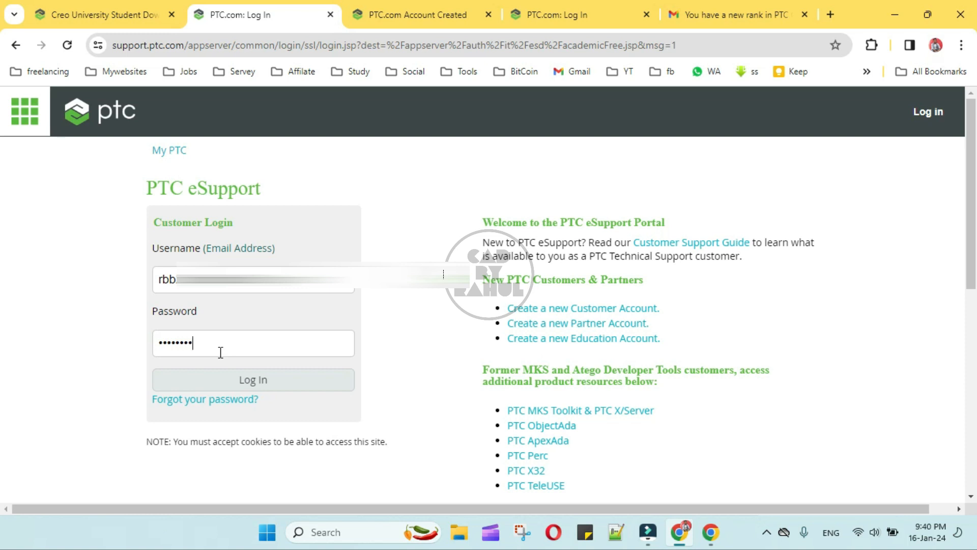
# Log in, dismiss the translation offer, and keep the export agreement in English.
pyautogui.click(241, 379)
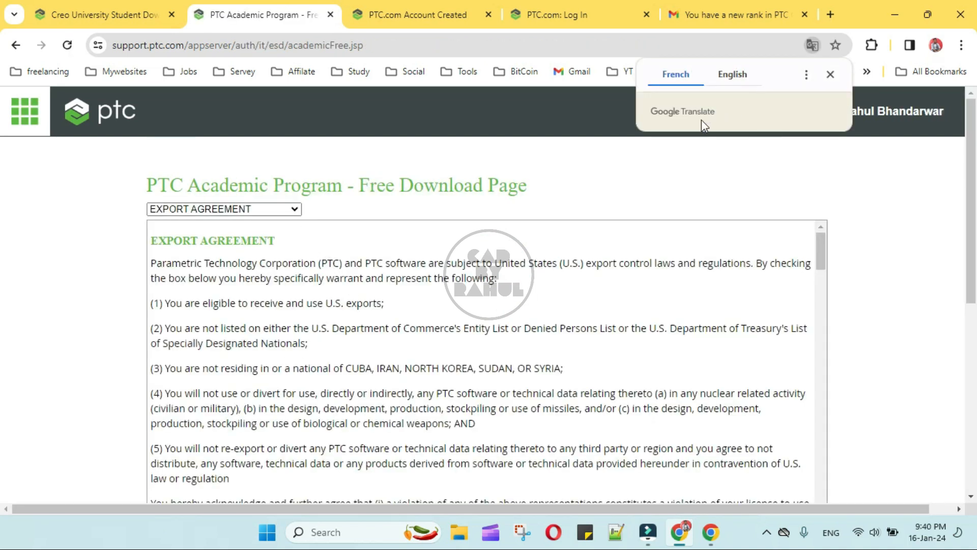
pyautogui.click(829, 74)
pyautogui.click(242, 214)
pyautogui.click(242, 214)
# Accept the export agreement and continue to the free academic download page.
pyautogui.scroll(-5, 285, 344)
pyautogui.scroll(5, 322, 366)
pyautogui.scroll(-4, 323, 367)
pyautogui.click(155, 373)
pyautogui.scroll(-5, 371, 392)
pyautogui.scroll(10, 371, 392)
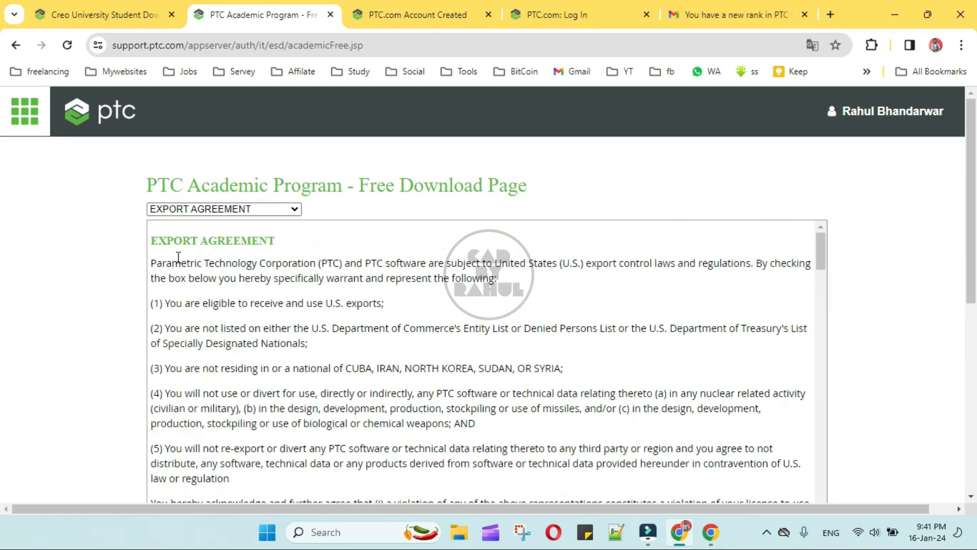
pyautogui.moveTo(150, 239); pyautogui.dragTo(255, 331)
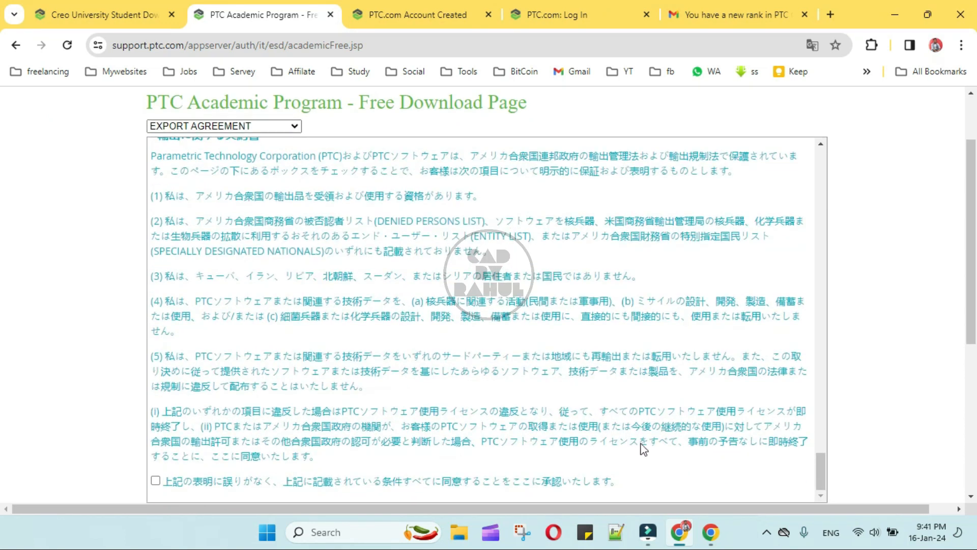
pyautogui.scroll(-5, 644, 448)
pyautogui.click(181, 222)
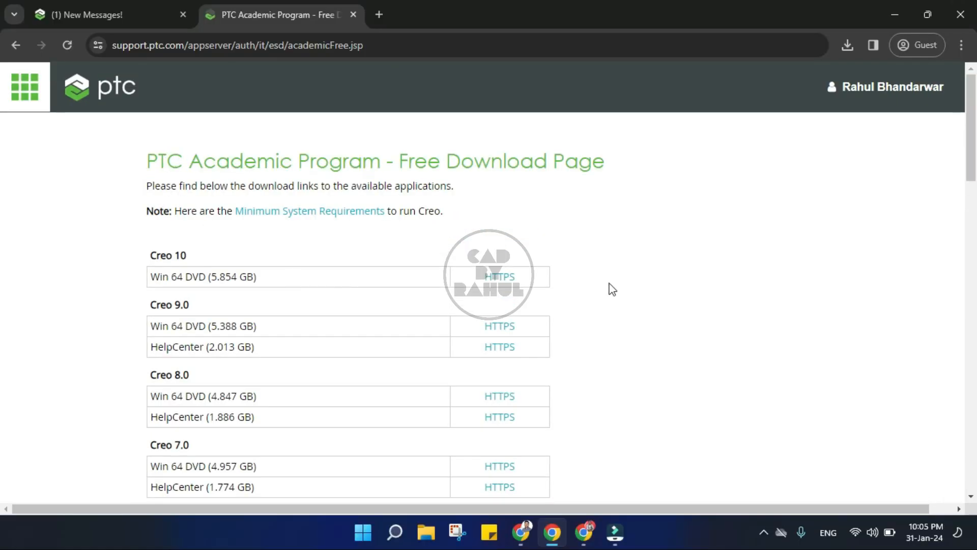
pyautogui.scroll(-10, 611, 286)
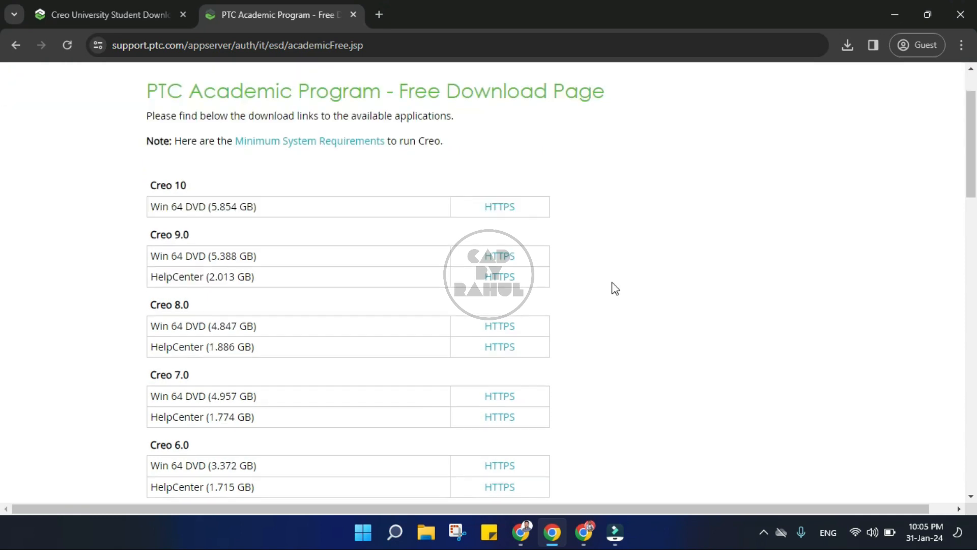
# Download and save the Win 64 DVD (3.616 GB) installer zip, checking its progress.
pyautogui.scroll(-5, 614, 287)
pyautogui.scroll(-6, 615, 287)
pyautogui.scroll(6, 615, 287)
pyautogui.scroll(7, 615, 287)
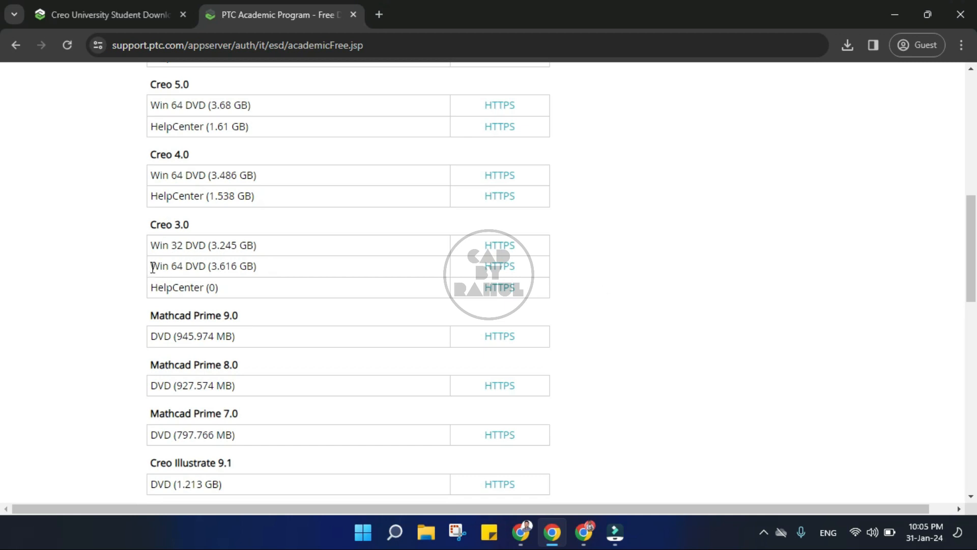
pyautogui.moveTo(150, 266); pyautogui.dragTo(286, 271)
pyautogui.moveTo(151, 245); pyautogui.dragTo(261, 250)
pyautogui.moveTo(151, 266); pyautogui.dragTo(260, 265)
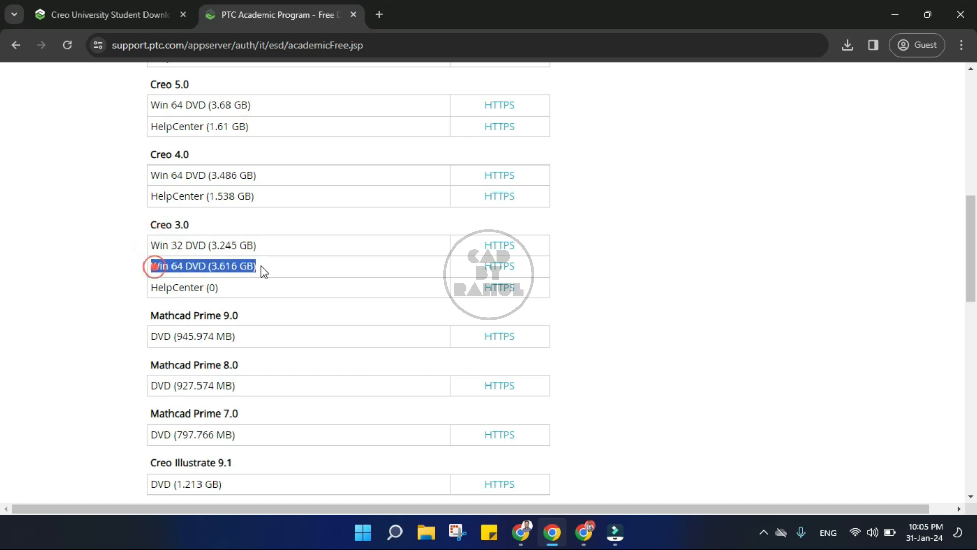
pyautogui.click(310, 273)
pyautogui.click(487, 266)
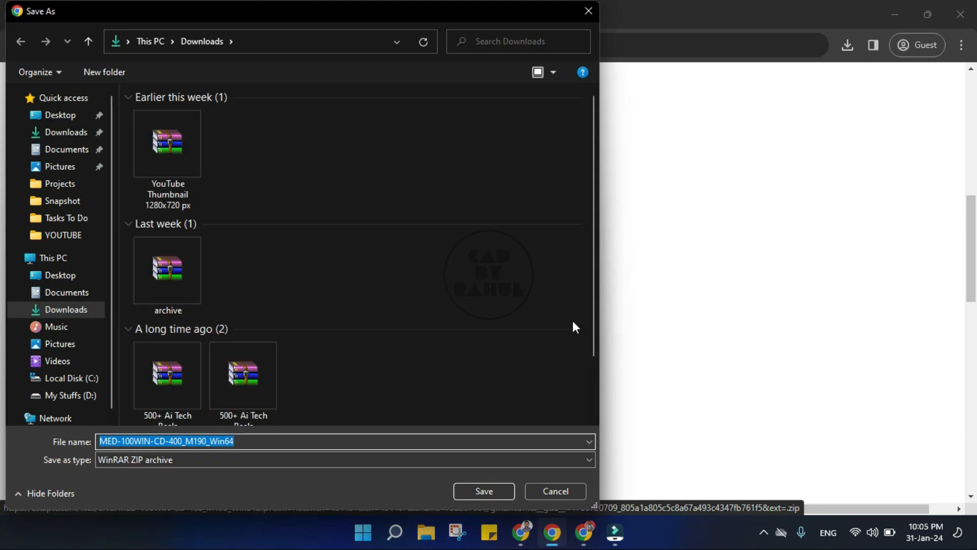
pyautogui.click(483, 491)
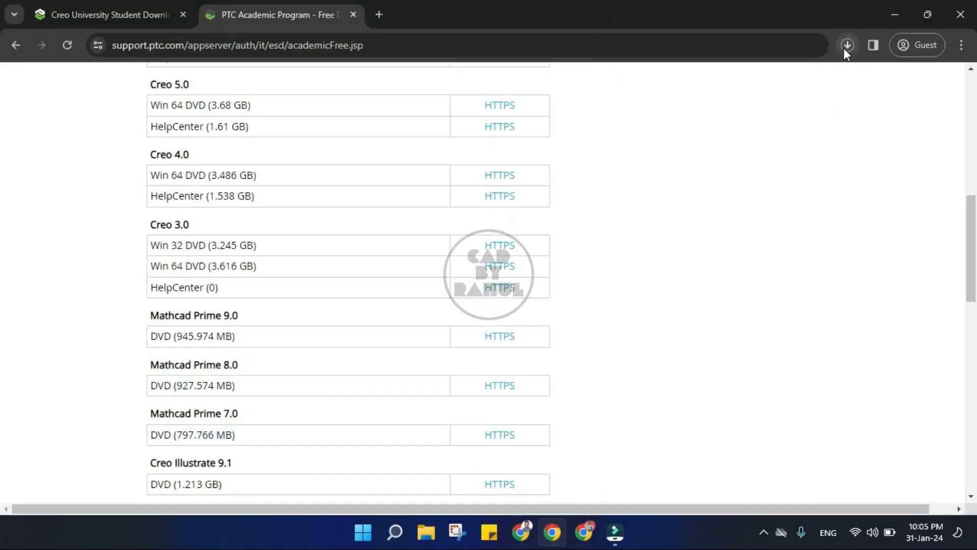
pyautogui.click(845, 45)
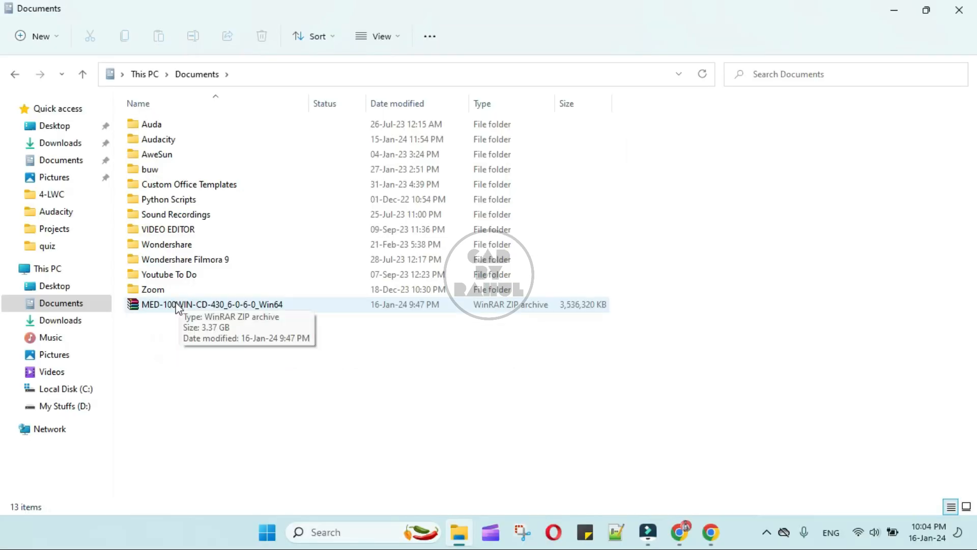
# Open the downloaded MED-100WIN zip with WinRAR archiver.
pyautogui.click(175, 306)
pyautogui.rightClick(176, 305)
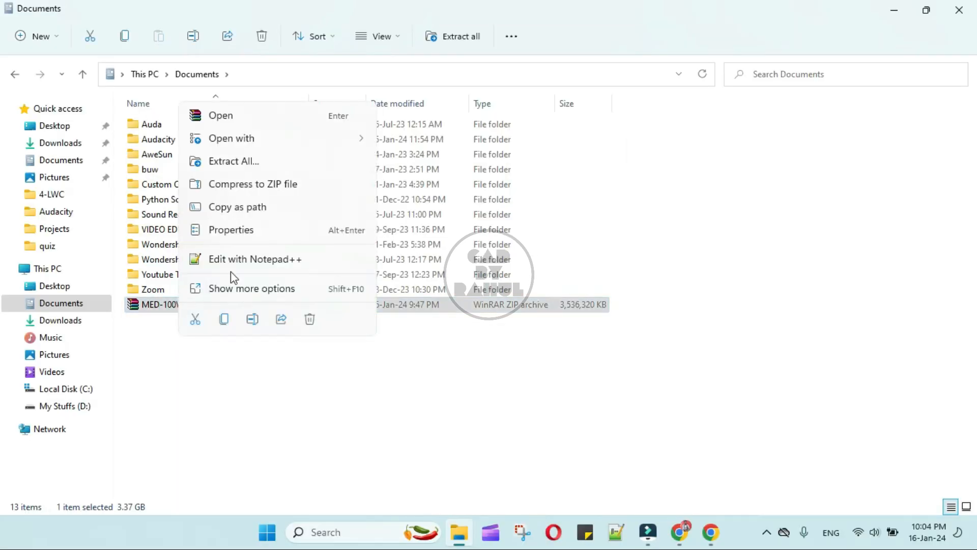
pyautogui.click(268, 121)
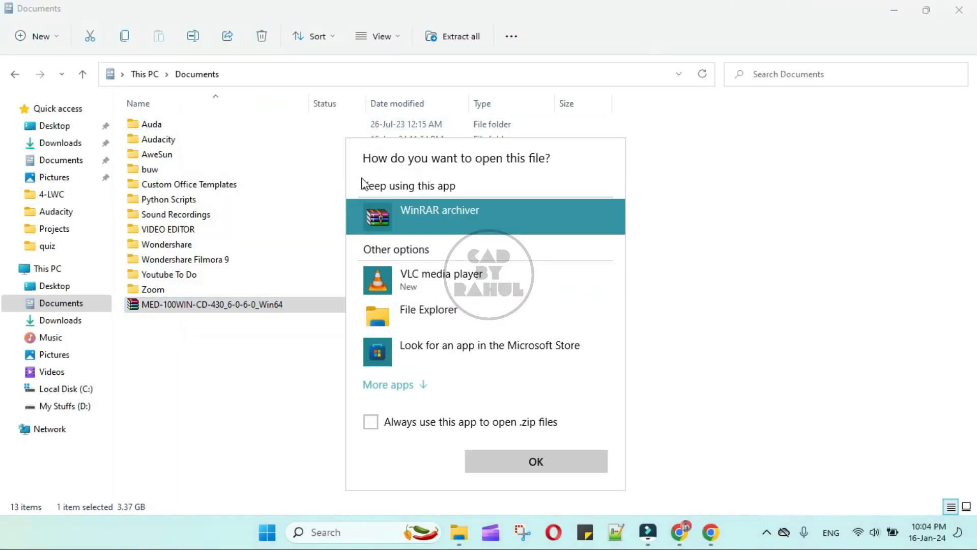
pyautogui.click(534, 461)
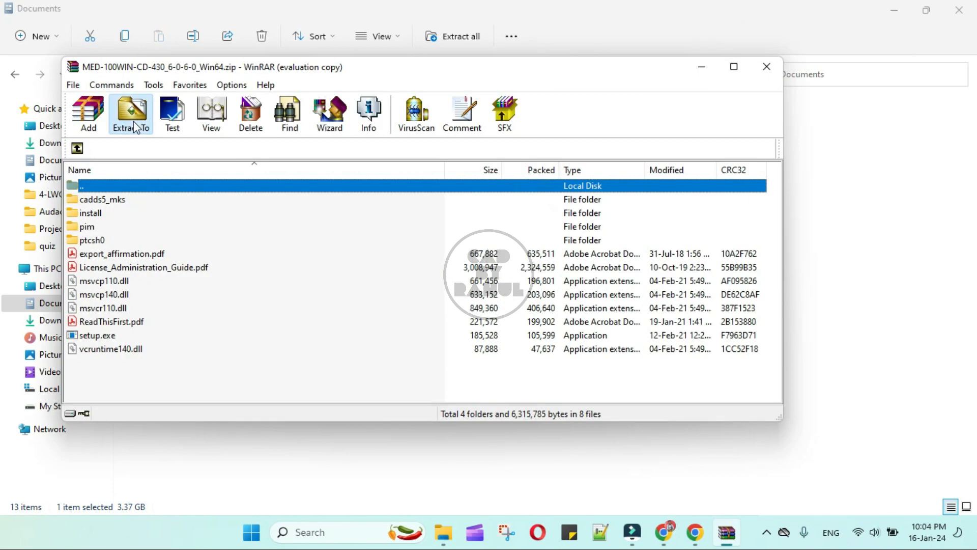
# Extract the MED-100WIN archive into the Documents folder.
pyautogui.click(131, 113)
pyautogui.click(487, 213)
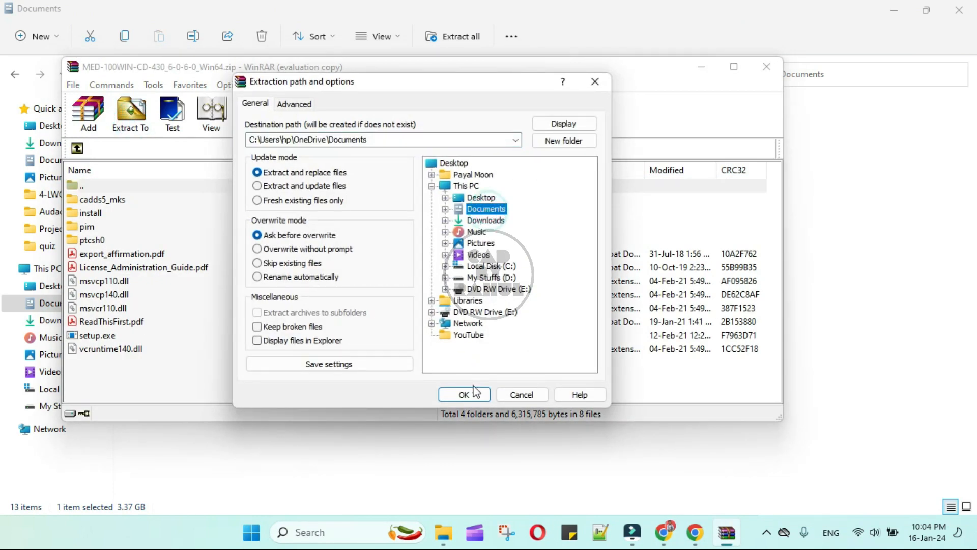
pyautogui.click(464, 394)
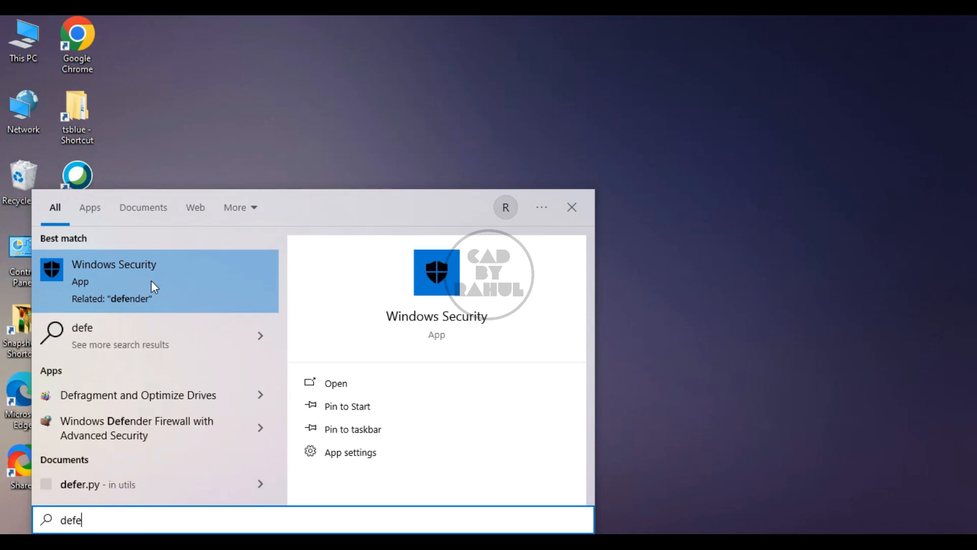
# Open Windows Security's virus & threat protection settings.
pyautogui.click(151, 281)
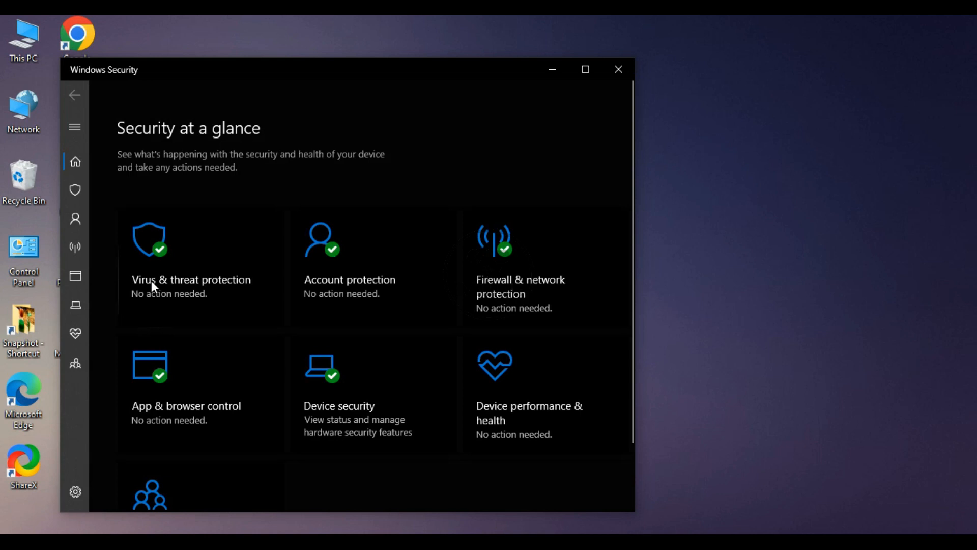
pyautogui.click(198, 260)
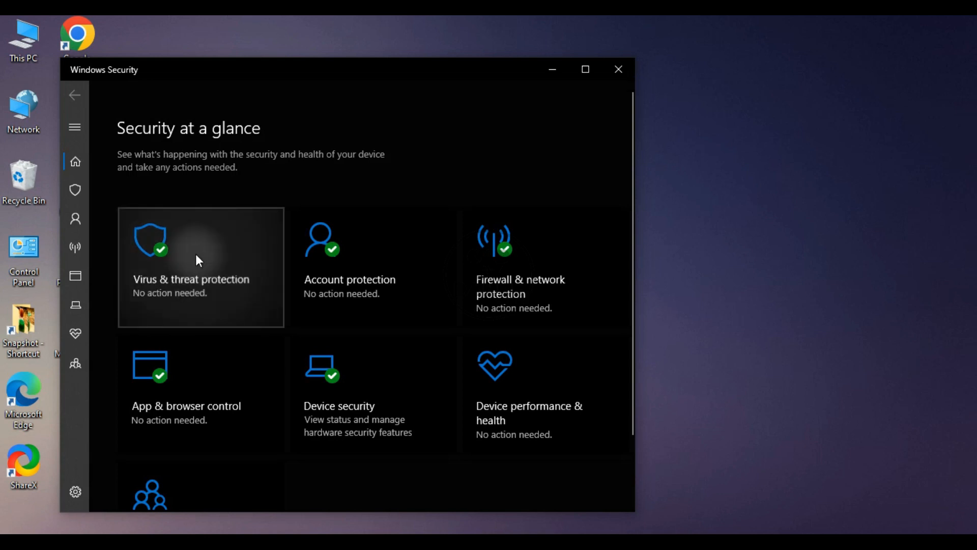
pyautogui.scroll(-3, 153, 371)
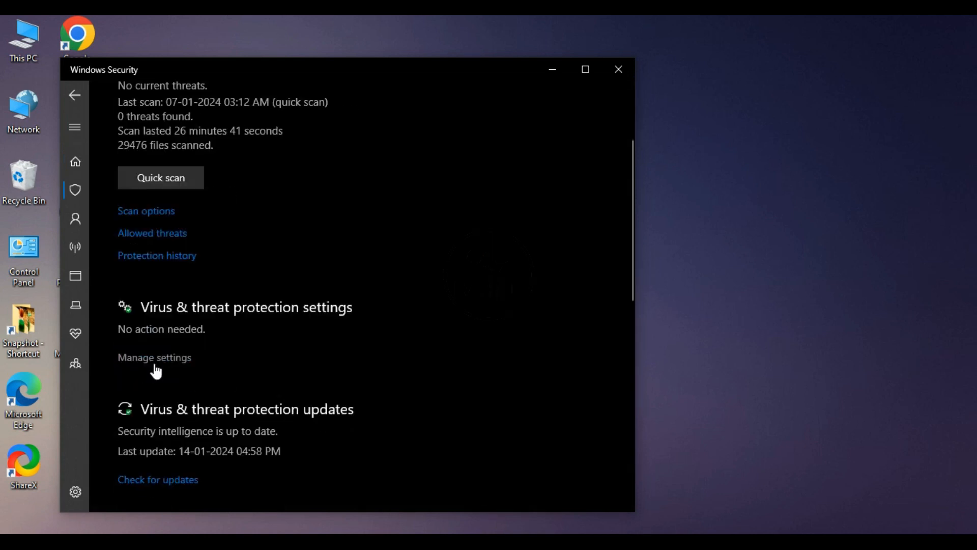
pyautogui.click(155, 362)
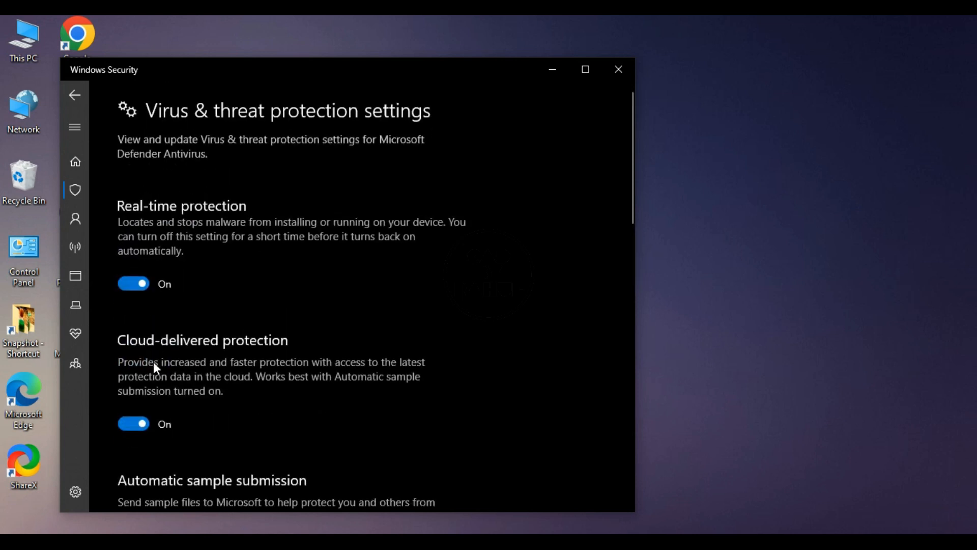
# Turn off real-time, cloud-delivered, automatic sample submission and tamper protection.
pyautogui.click(133, 284)
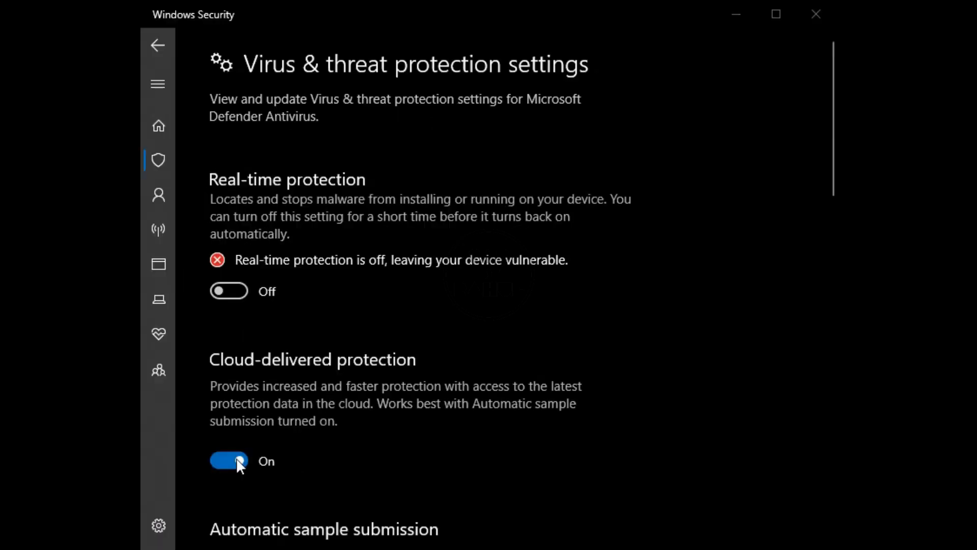
pyautogui.click(236, 459)
pyautogui.scroll(-4, 246, 453)
pyautogui.click(232, 431)
pyautogui.scroll(-4, 265, 425)
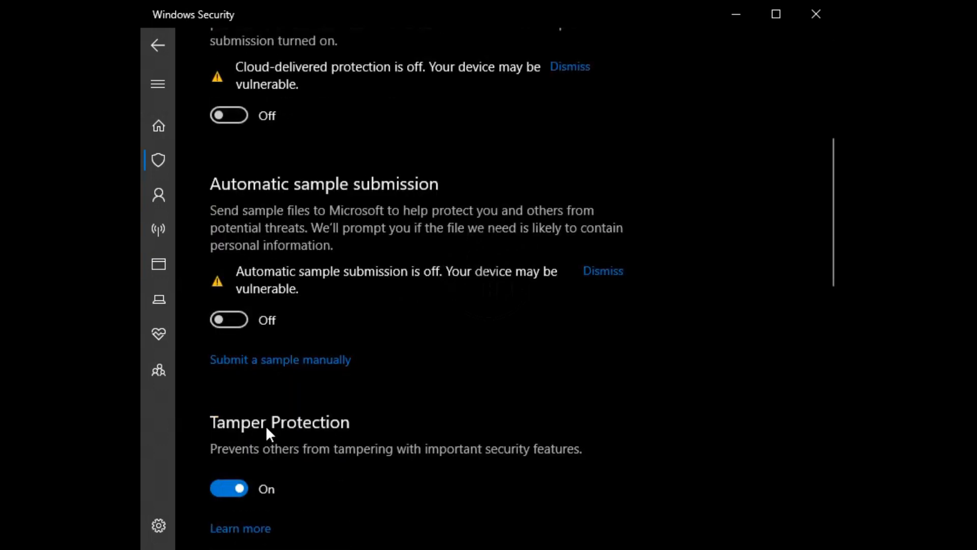
pyautogui.click(234, 400)
pyautogui.scroll(-6, 294, 407)
pyautogui.scroll(-8, 311, 411)
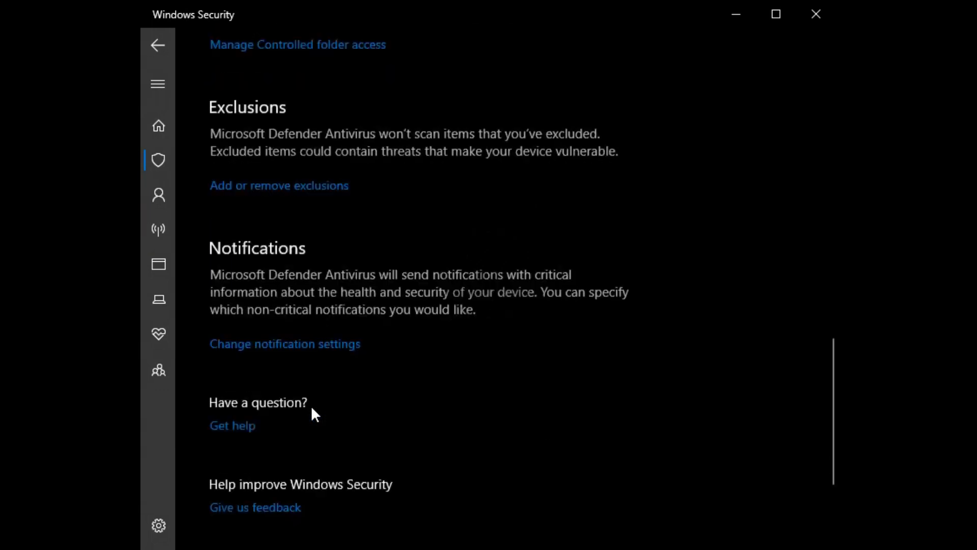
pyautogui.scroll(20, 312, 410)
pyautogui.click(164, 60)
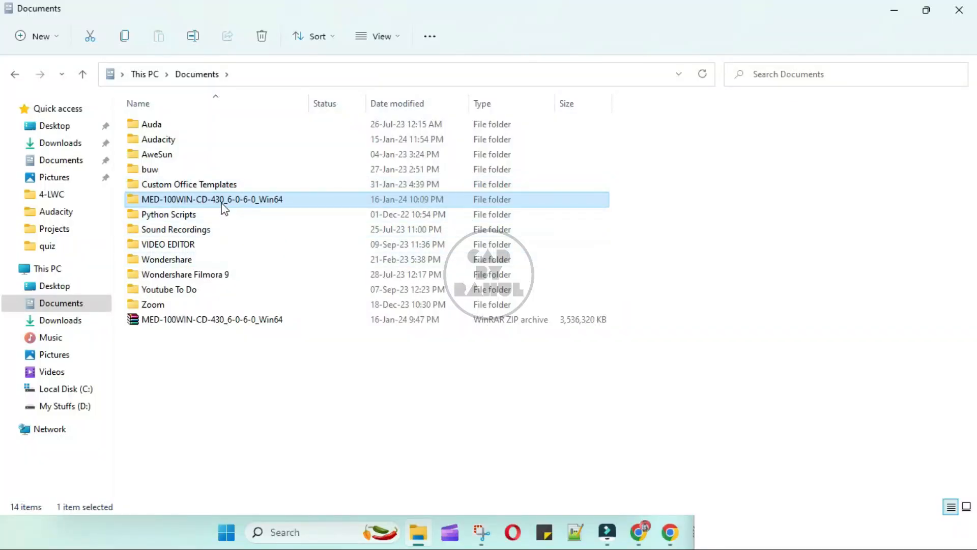
# Run setup from the extracted MED-100WIN folder as administrator.
pyautogui.doubleClick(221, 206)
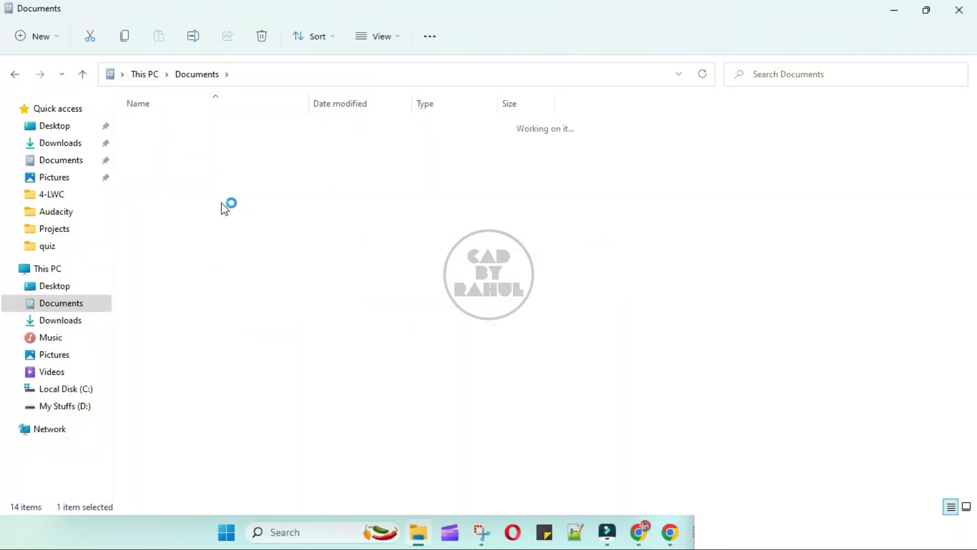
pyautogui.click(164, 274)
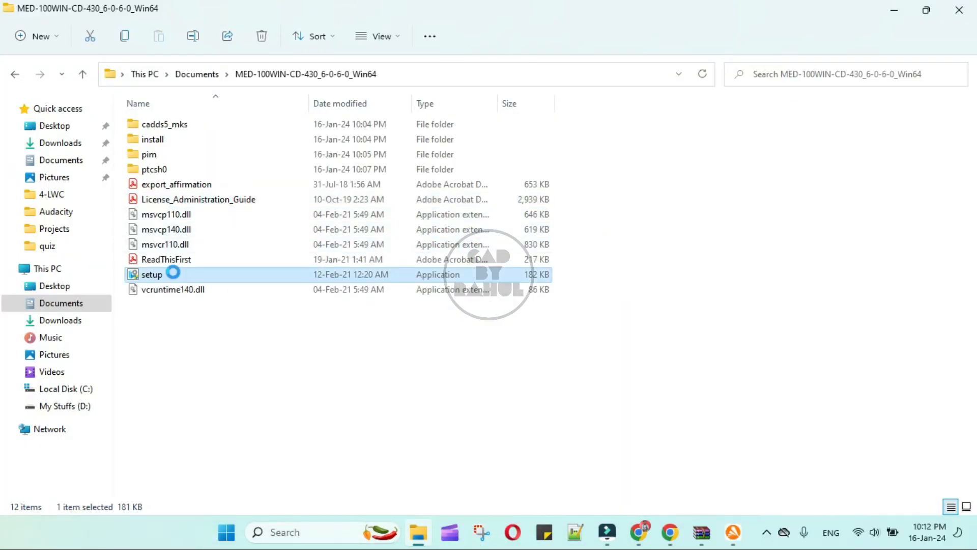
pyautogui.rightClick(175, 274)
pyautogui.click(253, 343)
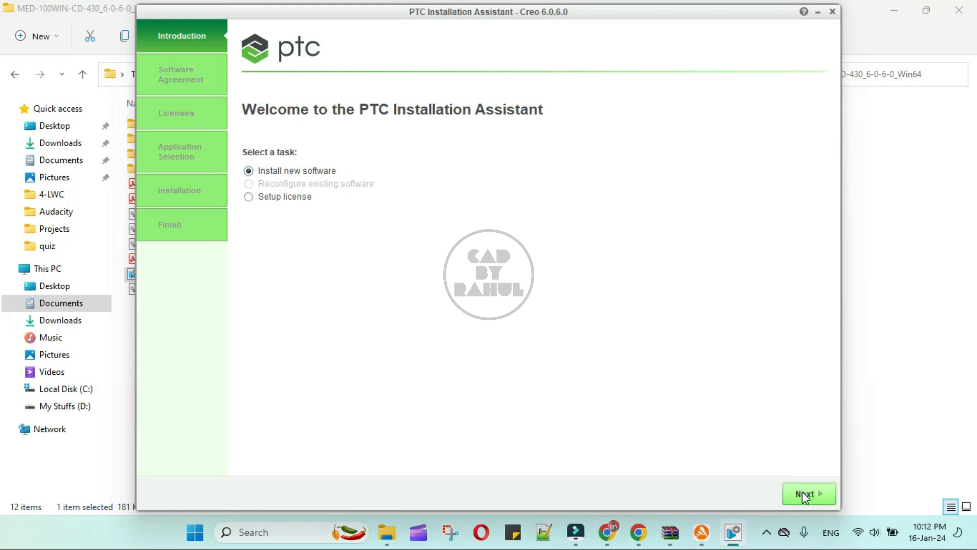
# Accept the software licence and export agreements and continue to License Identification.
pyautogui.click(804, 497)
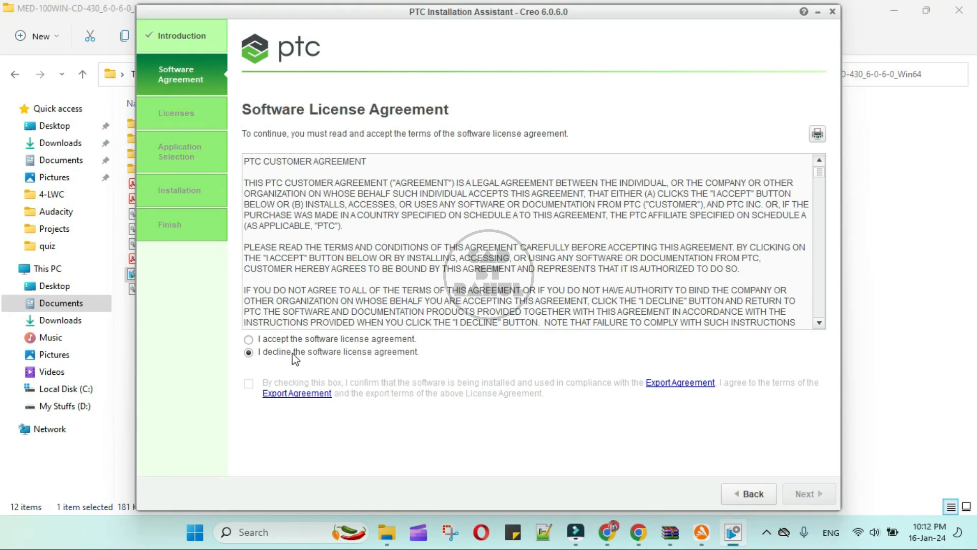
pyautogui.click(253, 339)
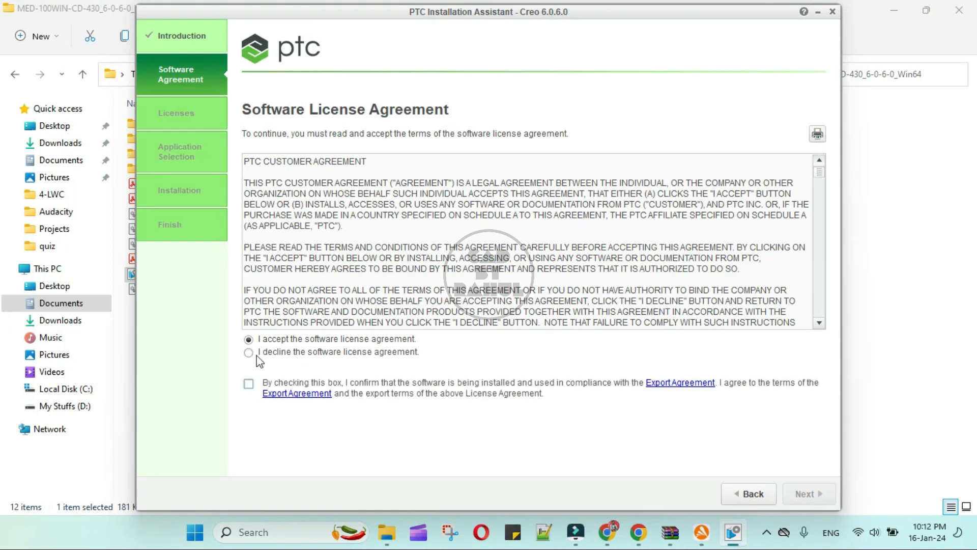
pyautogui.click(249, 384)
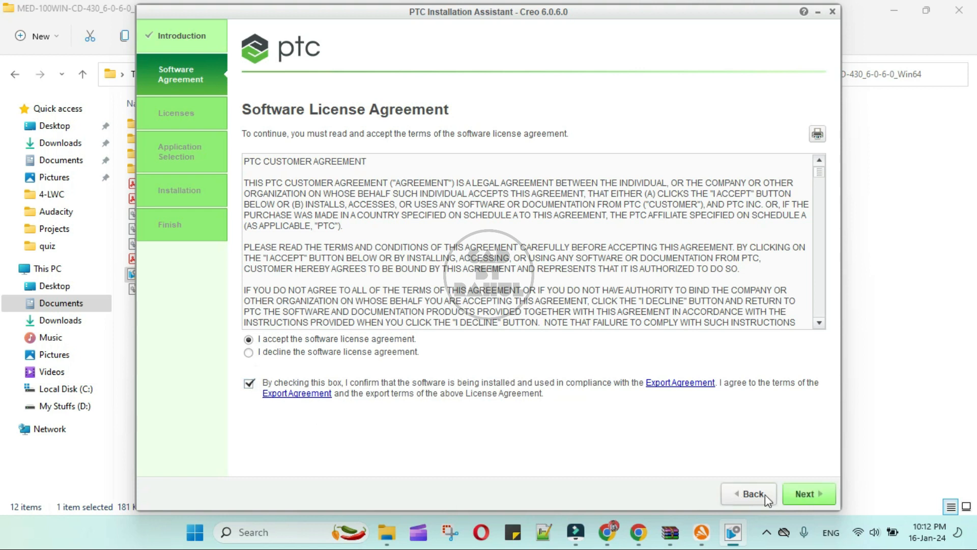
pyautogui.click(815, 494)
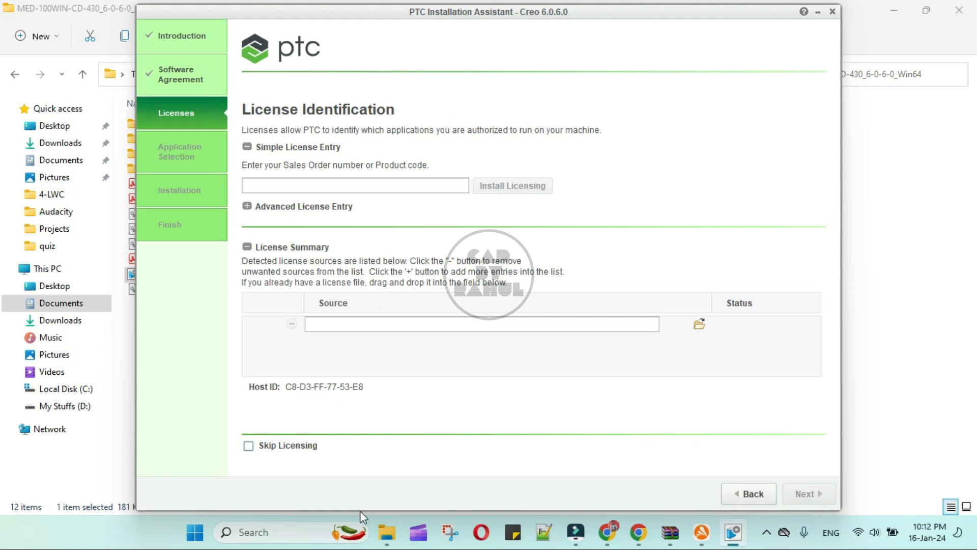
# Copy the student product code from the installation guide PDF into the Sales Order field and install licensing.
pyautogui.click(606, 532)
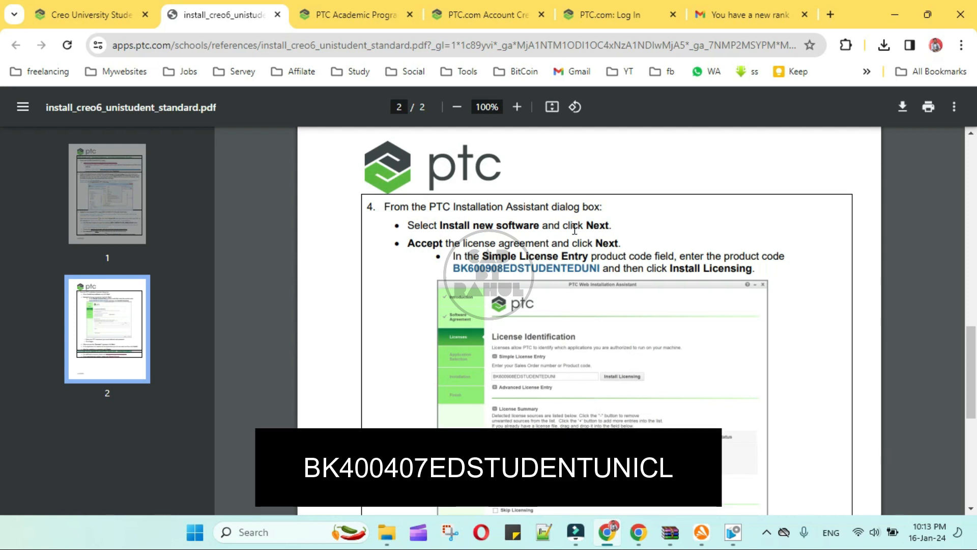
pyautogui.moveTo(601, 265); pyautogui.dragTo(446, 271)
pyautogui.hotkey('ctrl', 'c')
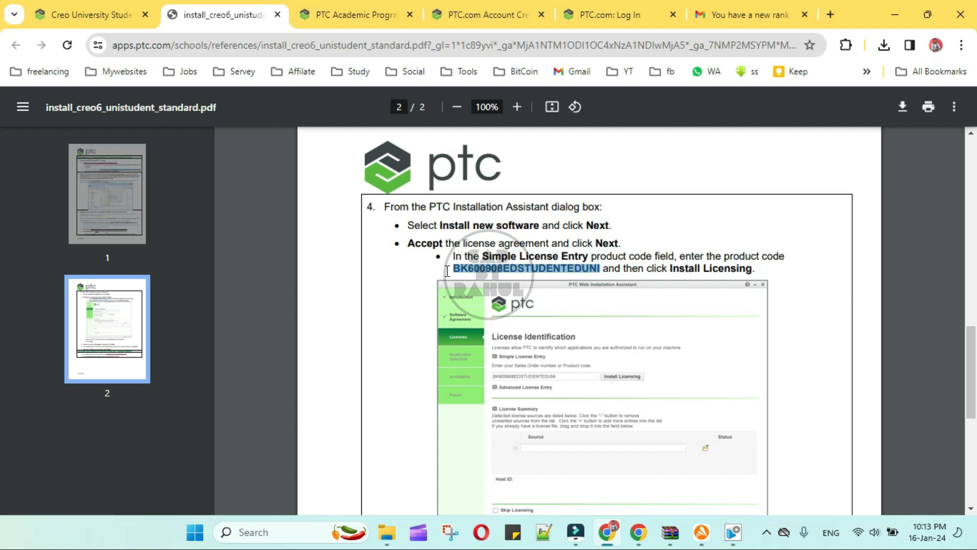
pyautogui.hotkey('alt', 'Tab')
pyautogui.click(329, 184)
pyautogui.hotkey('ctrl', 'v')
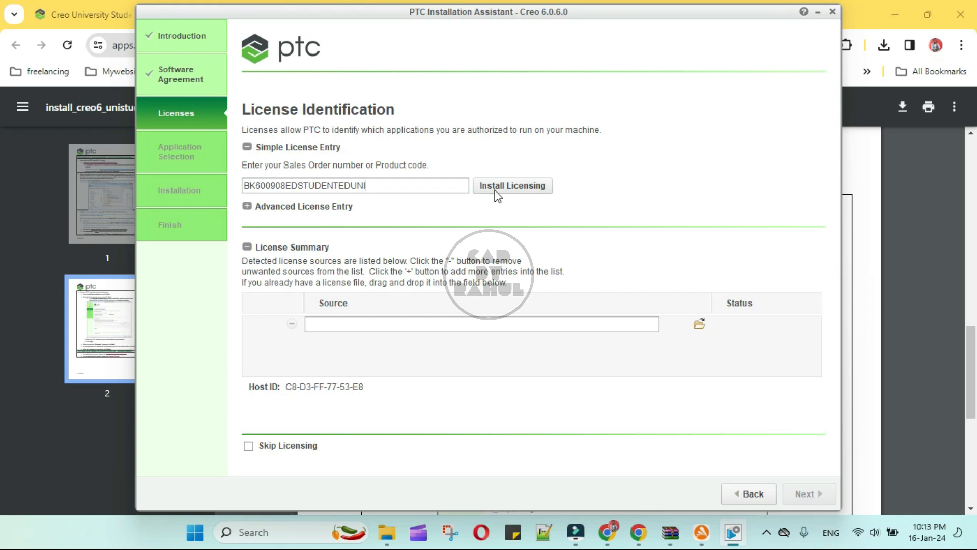
pyautogui.click(498, 196)
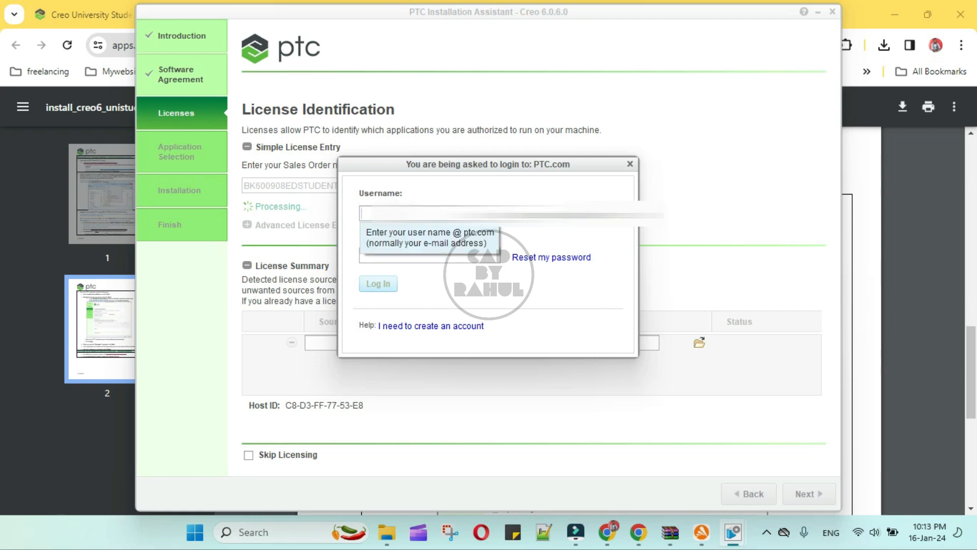
# Log in to PTC.com with the account username and password so the student licence installs.
pyautogui.write('rbt')
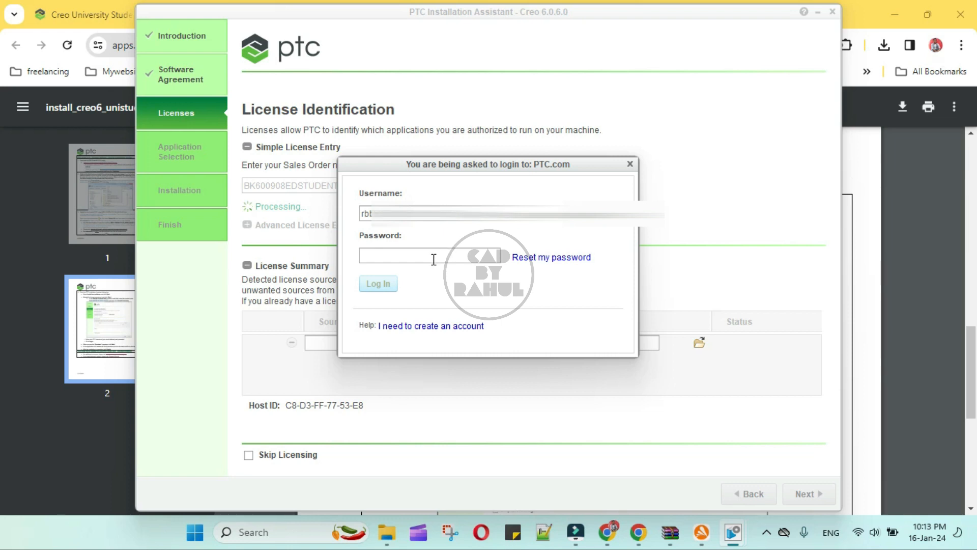
pyautogui.write('•')
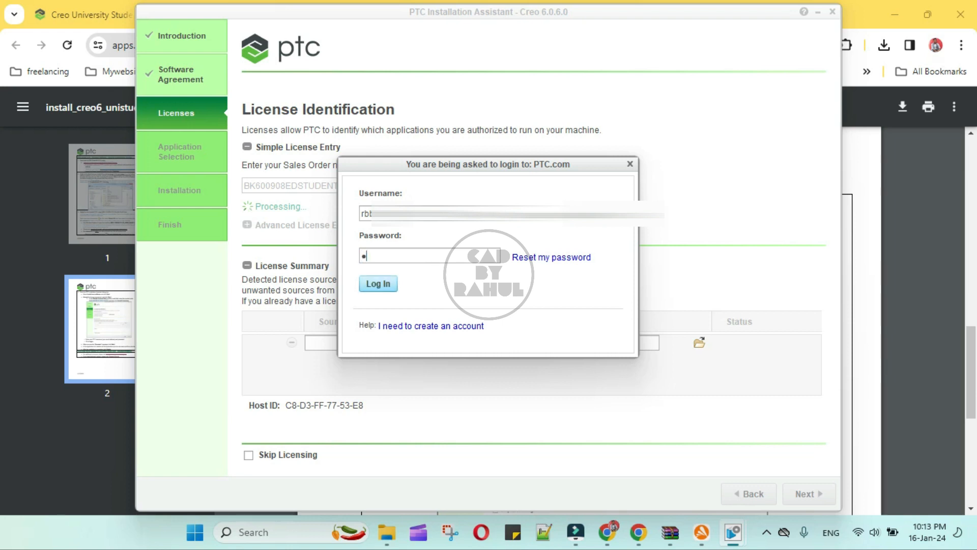
pyautogui.press('BackSpace')
pyautogui.press('BackSpace')
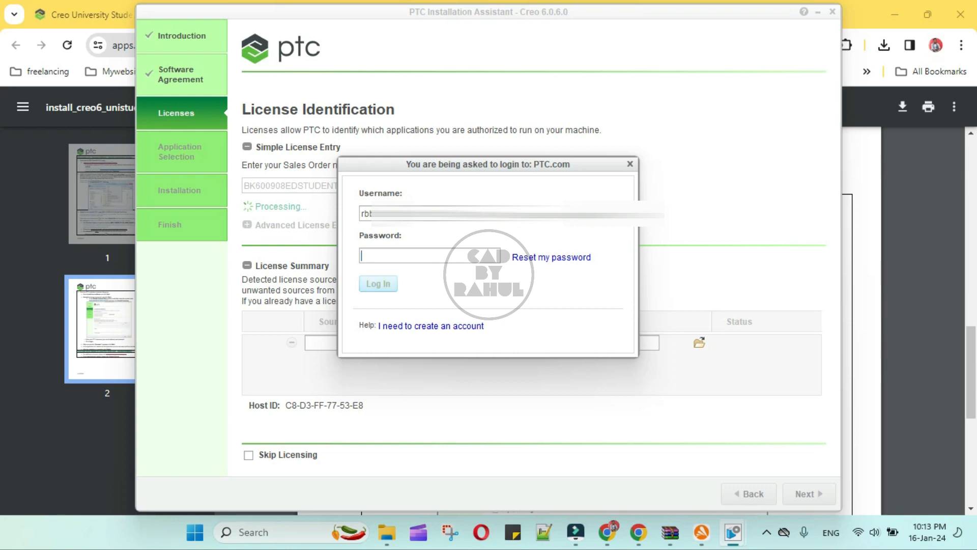
pyautogui.write('••••••••')
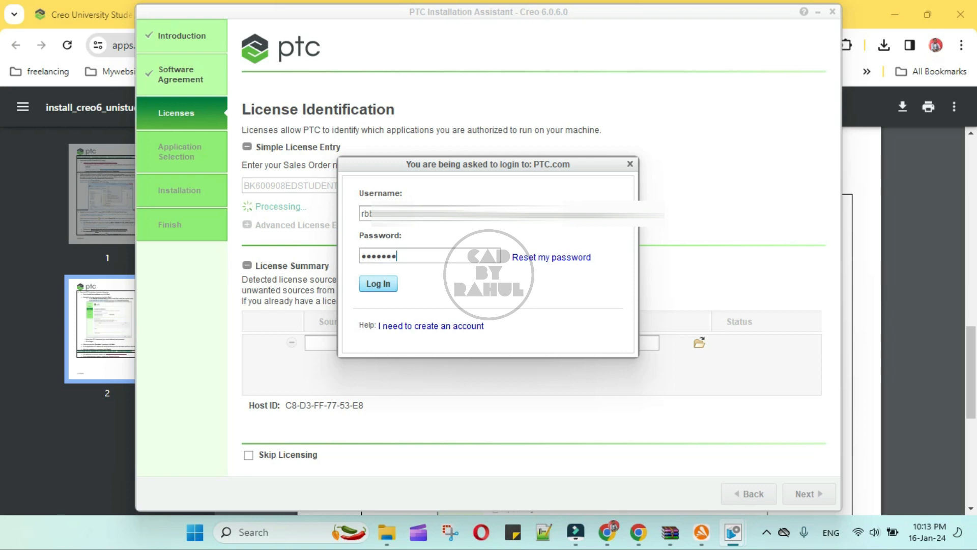
pyautogui.click(382, 284)
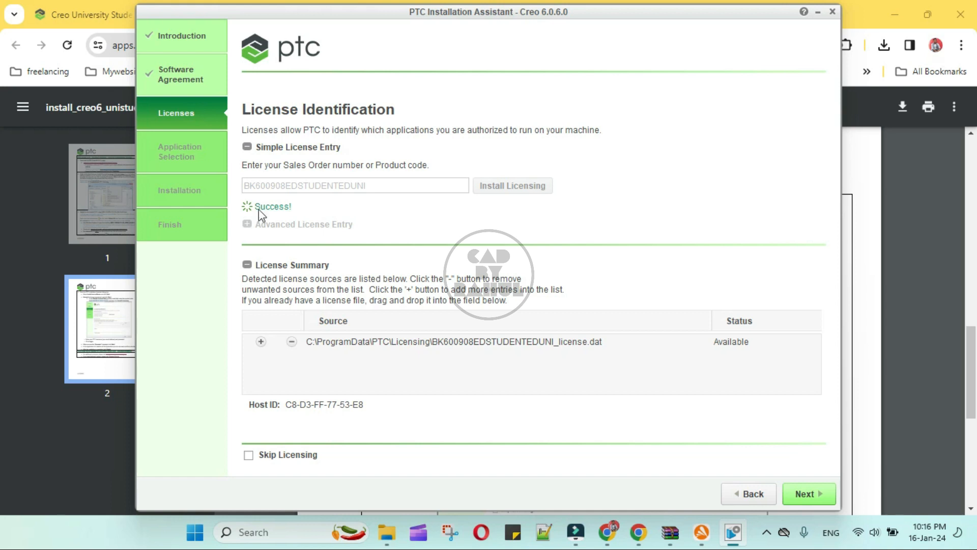
# Untick Creo Direct, Creo Layout, Creo Simulate and Creo View Express, then install the remaining applications.
pyautogui.click(798, 494)
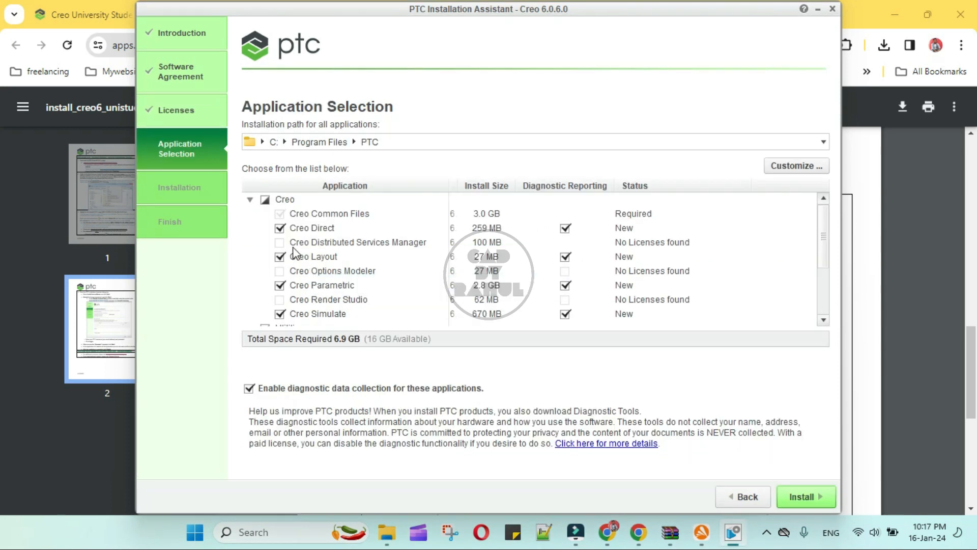
pyautogui.click(280, 228)
pyautogui.click(279, 257)
pyautogui.scroll(-2, 294, 272)
pyautogui.click(279, 249)
pyautogui.scroll(-1, 307, 293)
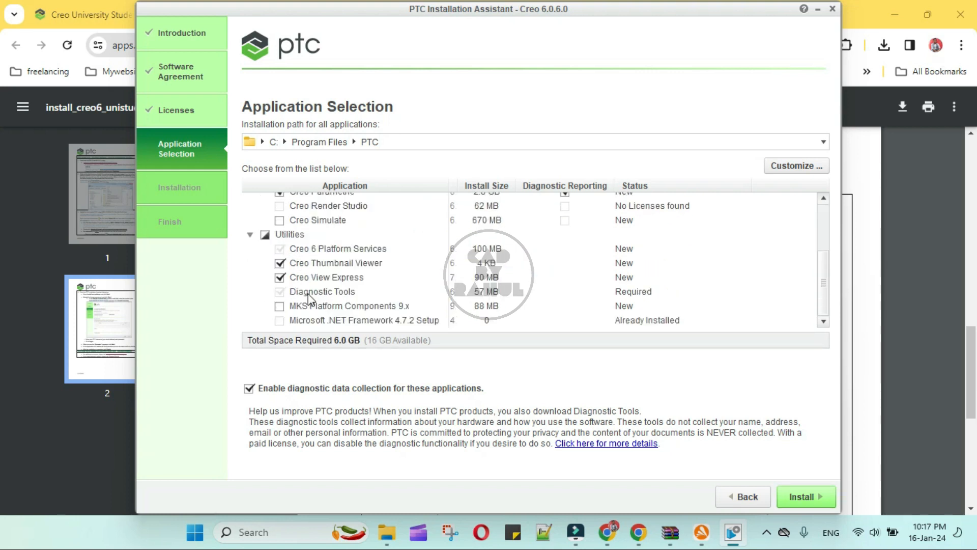
pyautogui.click(279, 278)
pyautogui.scroll(3, 293, 296)
pyautogui.scroll(-3, 296, 298)
pyautogui.click(803, 497)
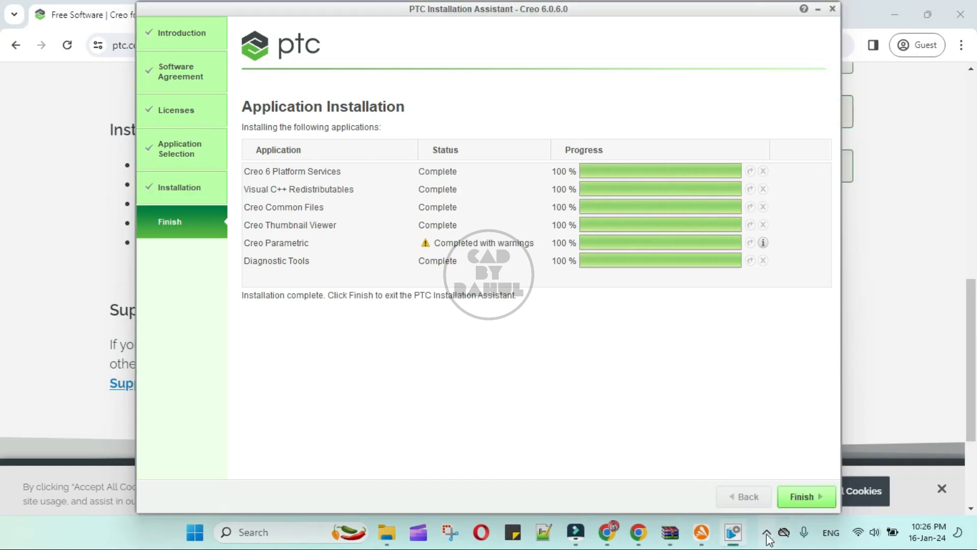
# Exit the PTC Installation Assistant from its finish page.
pyautogui.click(767, 533)
pyautogui.click(767, 533)
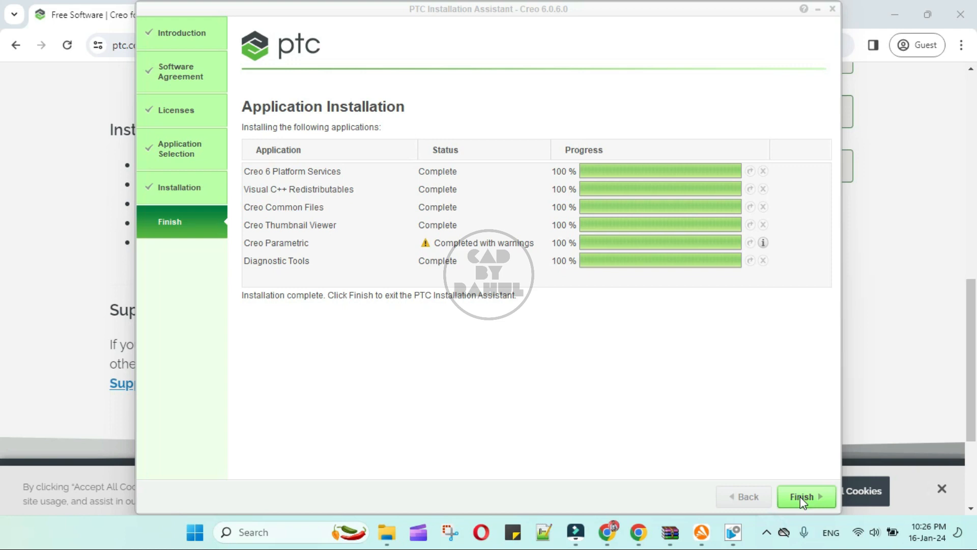
pyautogui.click(800, 496)
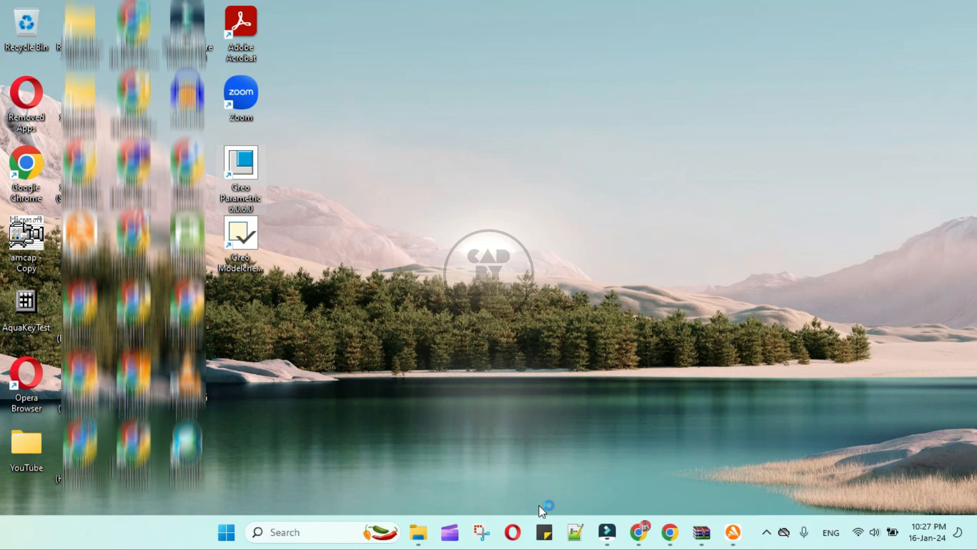
# Choose 'No - Start Working' on the New to Creo prompt and close the Resource Center window.
pyautogui.moveTo(614, 541)
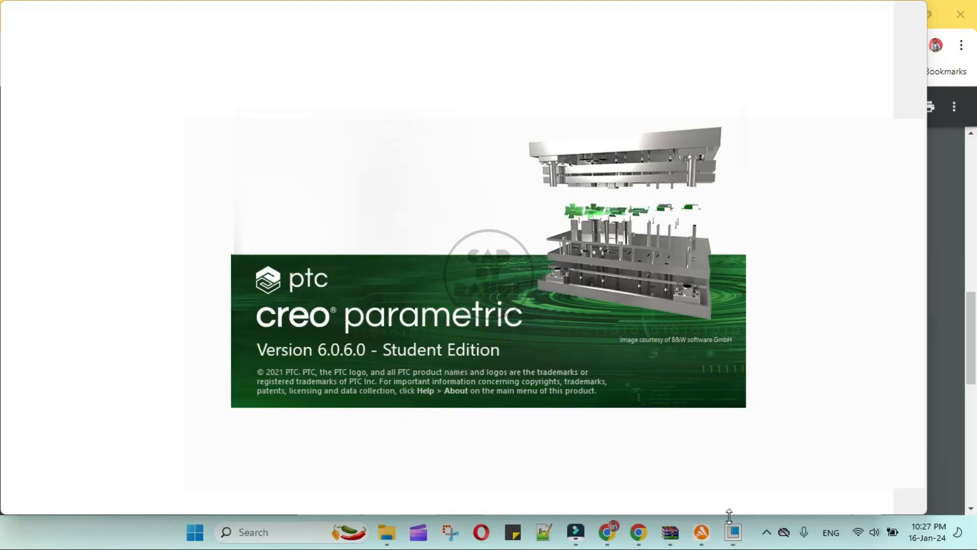
pyautogui.moveTo(574, 540)
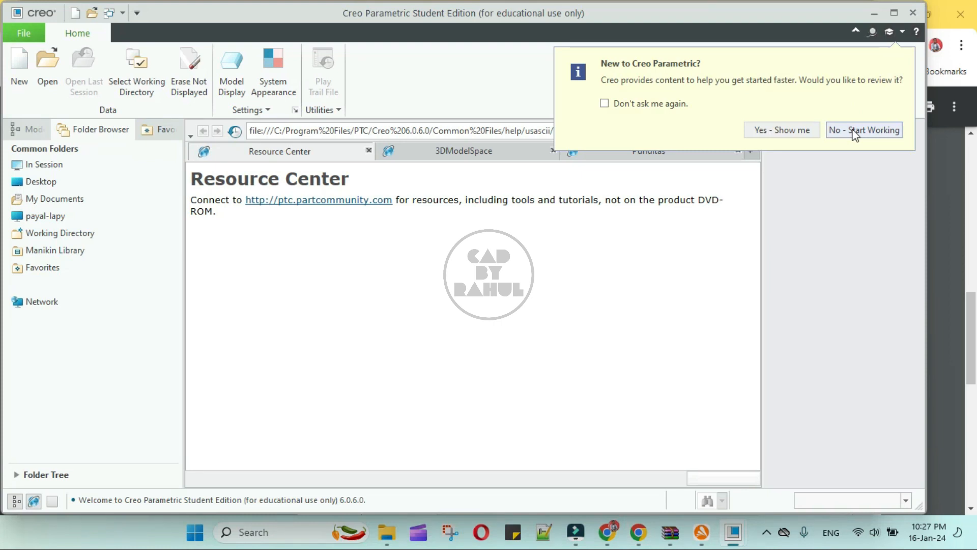
pyautogui.click(854, 131)
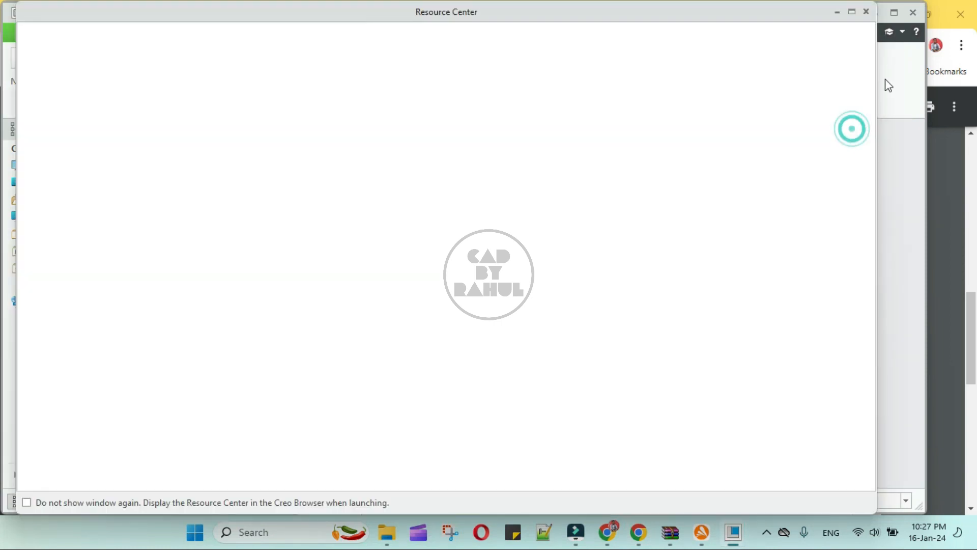
pyautogui.click(867, 12)
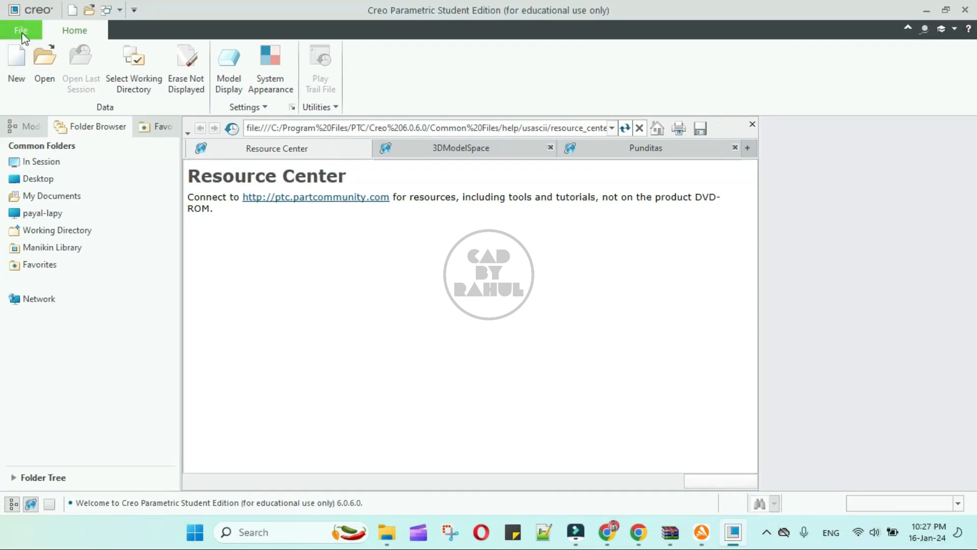
# Create part PRT0001 and extrude a centre rectangle sketched on the FRONT plane.
pyautogui.click(21, 78)
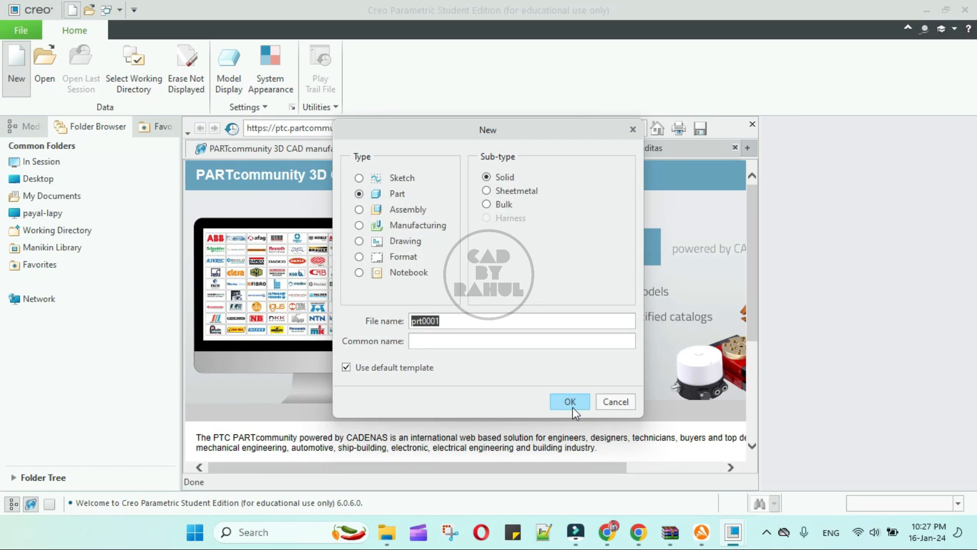
pyautogui.click(569, 402)
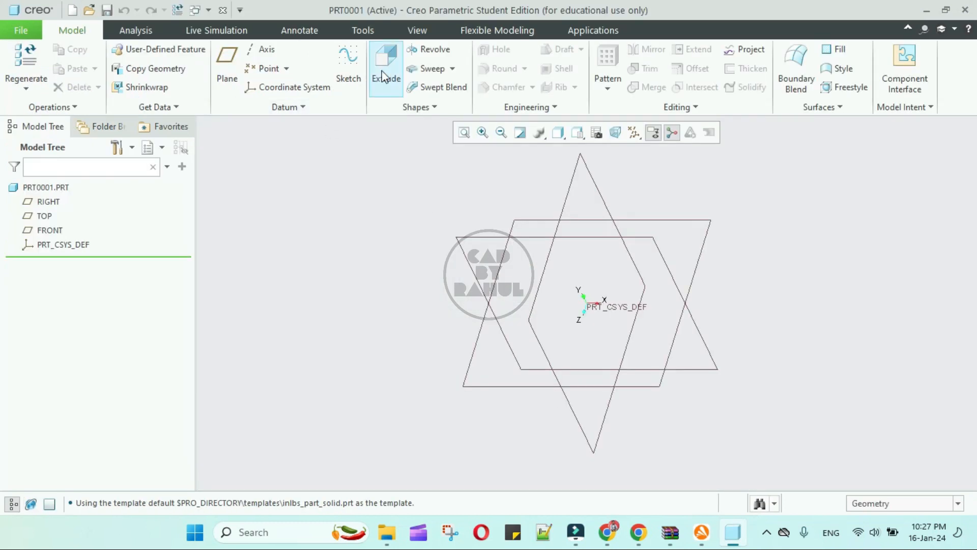
pyautogui.click(388, 71)
pyautogui.click(476, 241)
pyautogui.click(653, 132)
pyautogui.click(359, 69)
pyautogui.click(334, 117)
pyautogui.click(586, 303)
pyautogui.click(527, 227)
pyautogui.click(916, 78)
pyautogui.moveTo(621, 226); pyautogui.dragTo(546, 257, button='middle')
pyautogui.middleClick(518, 240)
# Show the block as Shading With Edges and hide all datum planes and coordinate systems.
pyautogui.scroll(5, 518, 240)
pyautogui.click(558, 133)
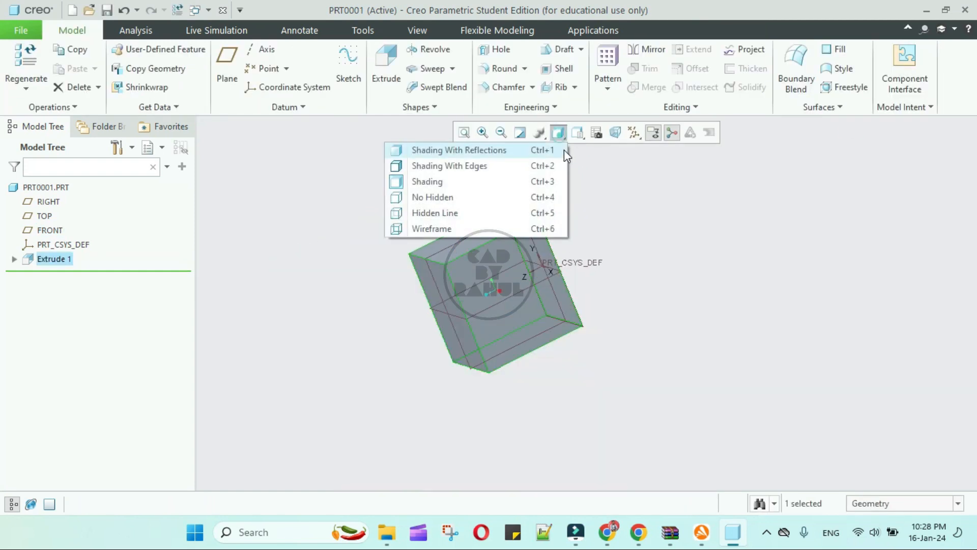
pyautogui.click(549, 166)
pyautogui.click(658, 253)
pyautogui.click(634, 132)
pyautogui.click(629, 148)
pyautogui.moveTo(711, 253); pyautogui.dragTo(575, 404, button='middle')
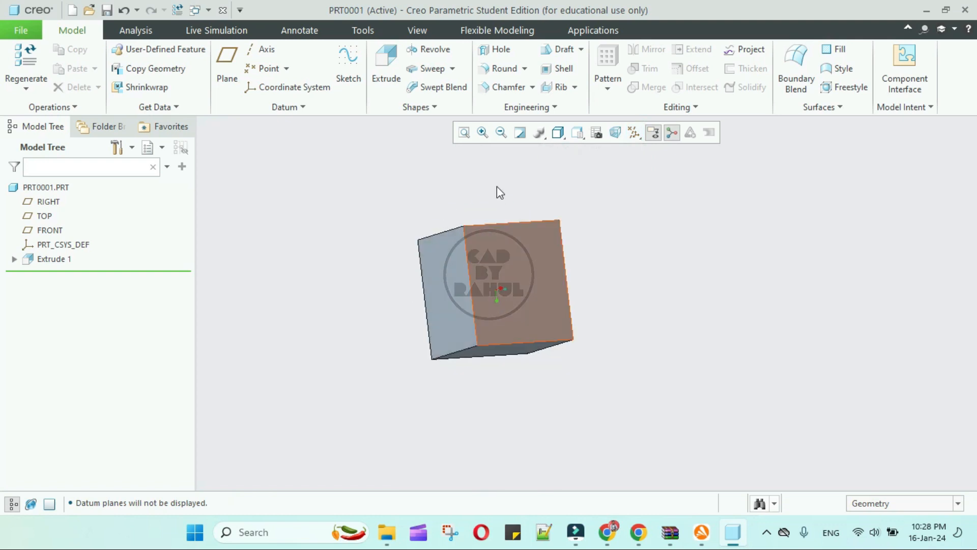
# Switch to the Render Studio environment from the Applications tools.
pyautogui.click(428, 32)
pyautogui.click(497, 31)
pyautogui.click(592, 31)
pyautogui.click(449, 77)
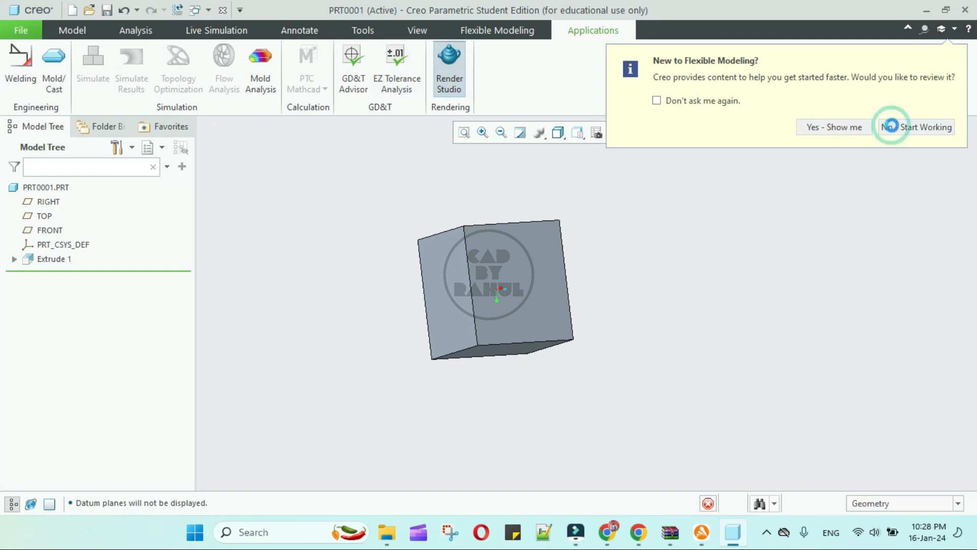
# Apply a metal appearance from the Metal-Copper library to the cube and view it rendered.
pyautogui.click(891, 125)
pyautogui.moveTo(662, 295); pyautogui.dragTo(488, 341, button='middle')
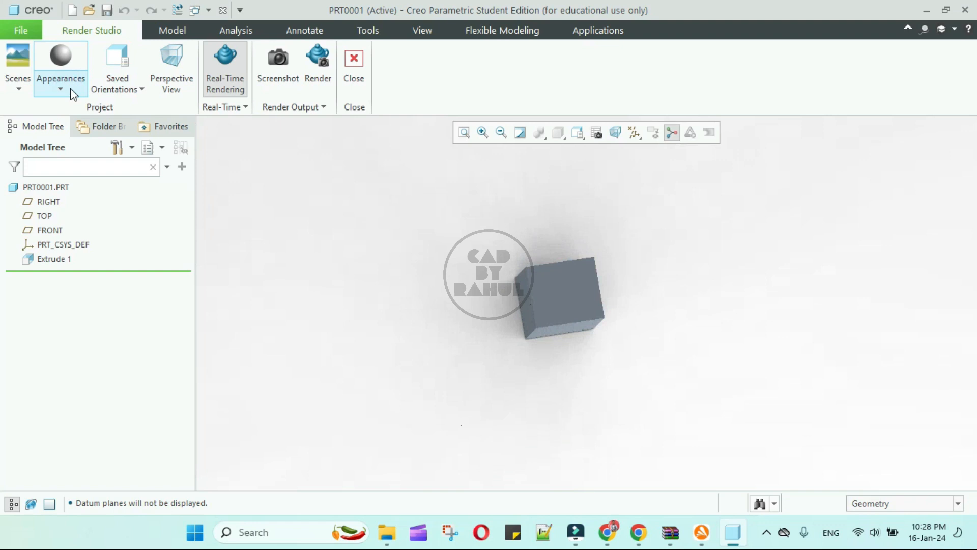
pyautogui.click(61, 88)
pyautogui.click(156, 294)
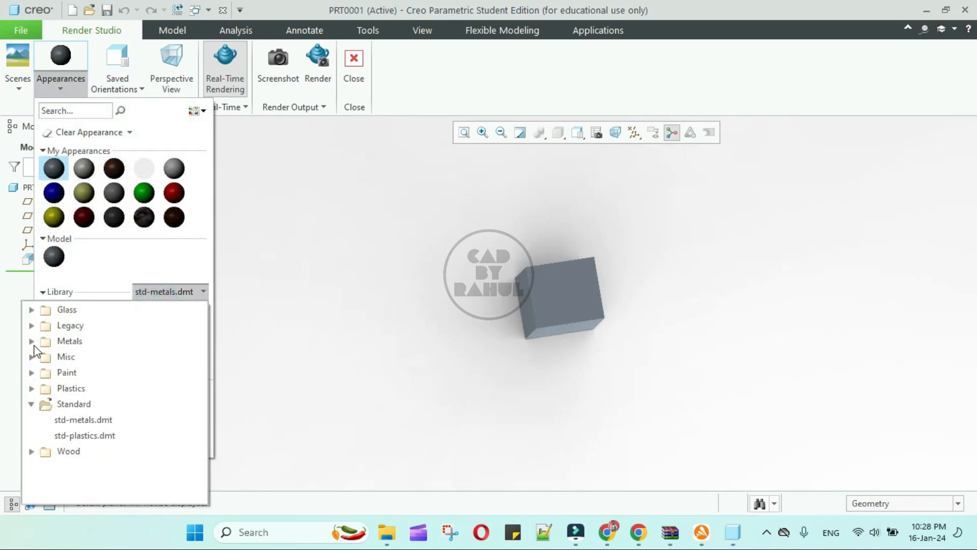
pyautogui.click(30, 341)
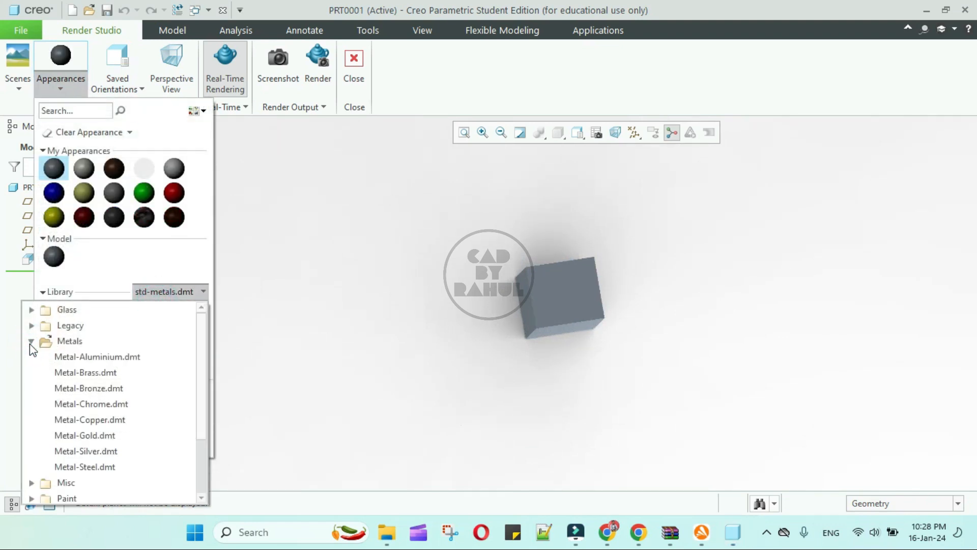
pyautogui.click(96, 419)
pyautogui.click(138, 313)
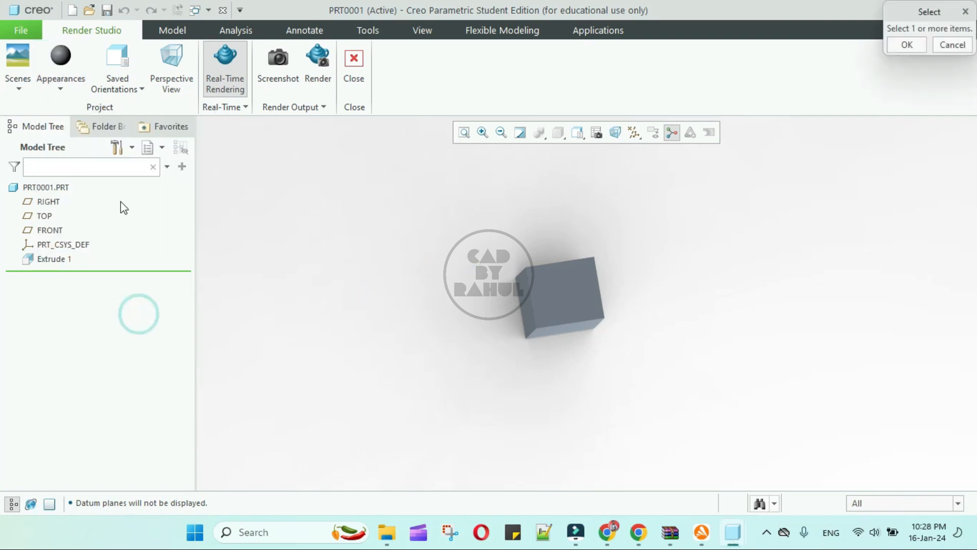
pyautogui.middleClick(311, 265)
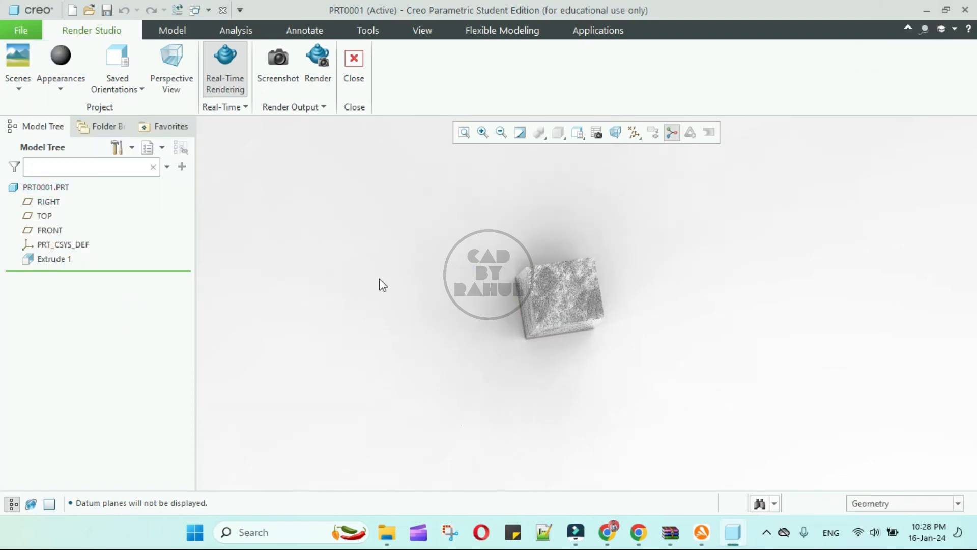
pyautogui.moveTo(493, 297); pyautogui.dragTo(559, 292, button='middle')
pyautogui.scroll(-4, 559, 292)
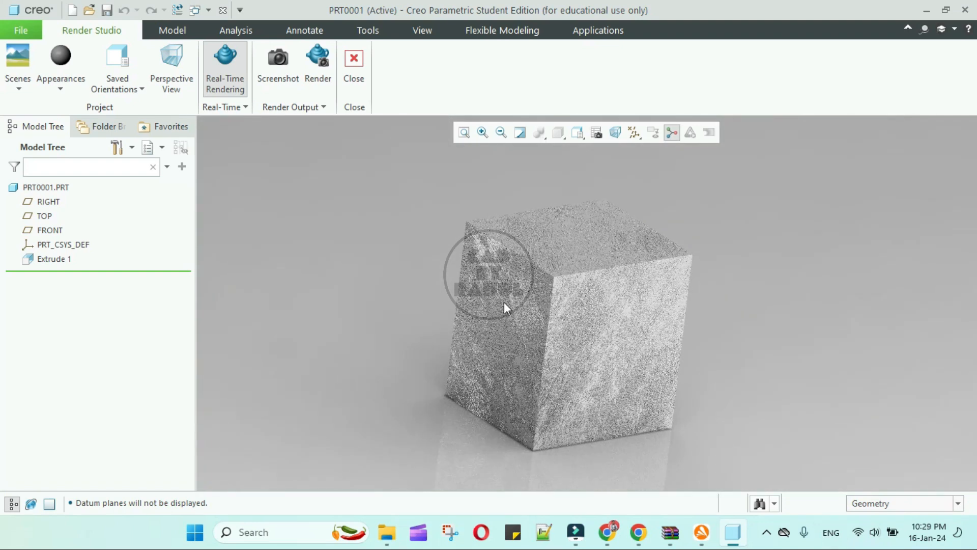